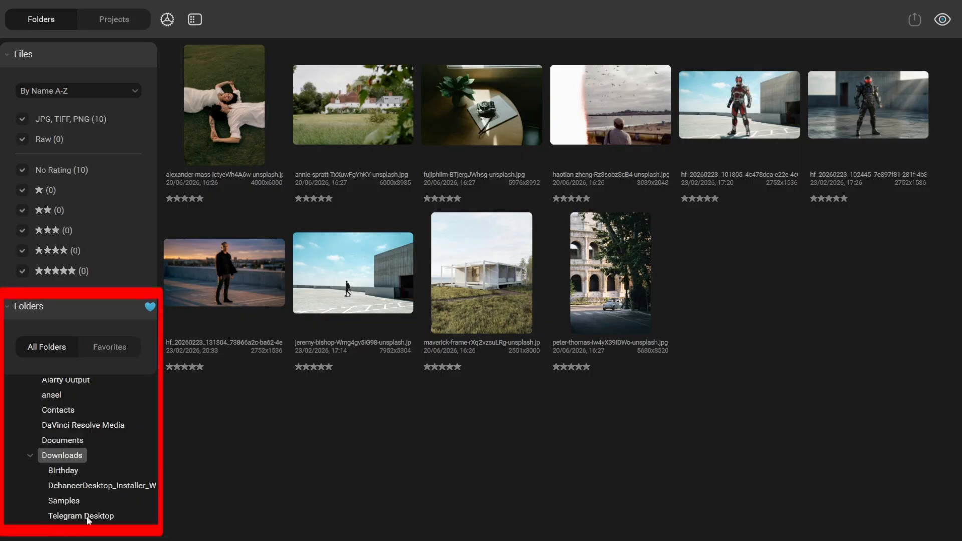
Open the Samples folder under Downloads and preview its first three photos full screen.
left_click(71, 515)
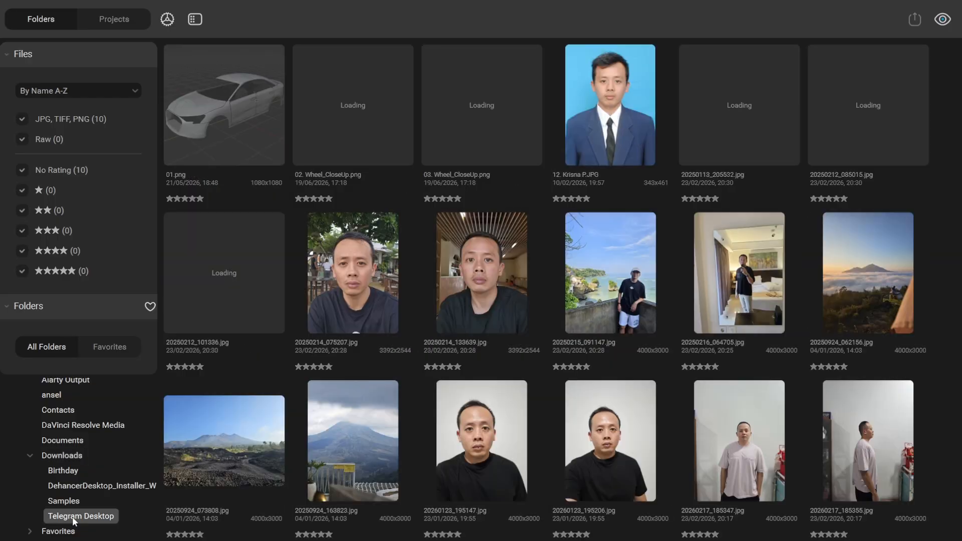
left_click(68, 501)
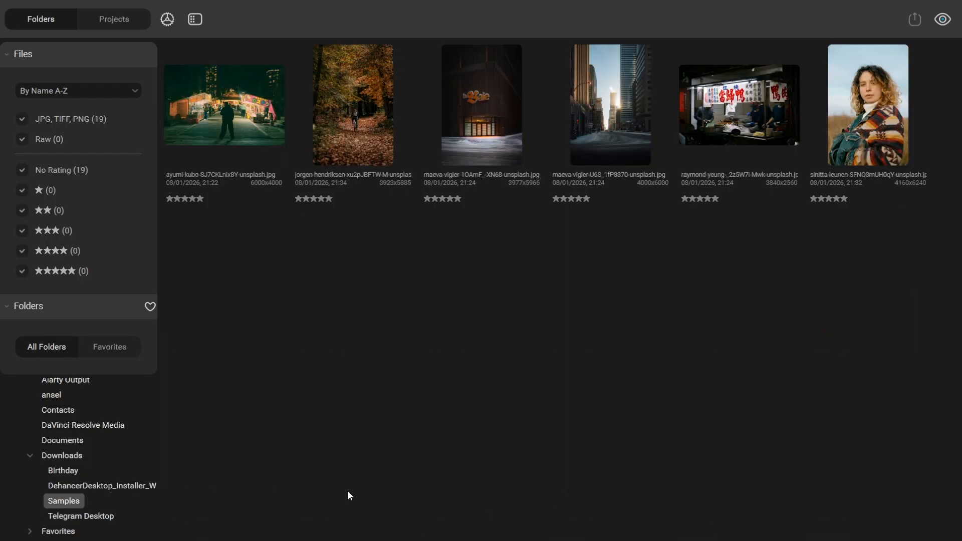
left_click(256, 131)
key("space")
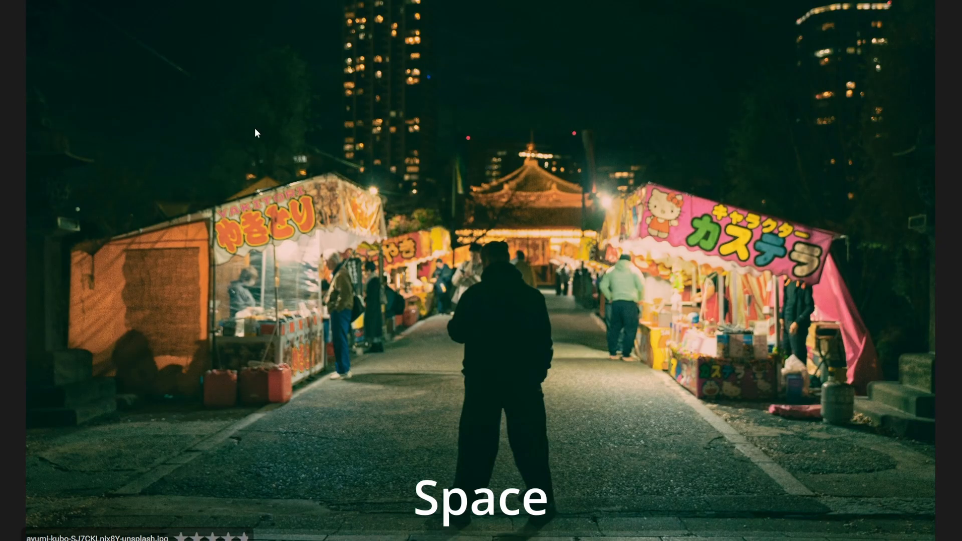
key("Right")
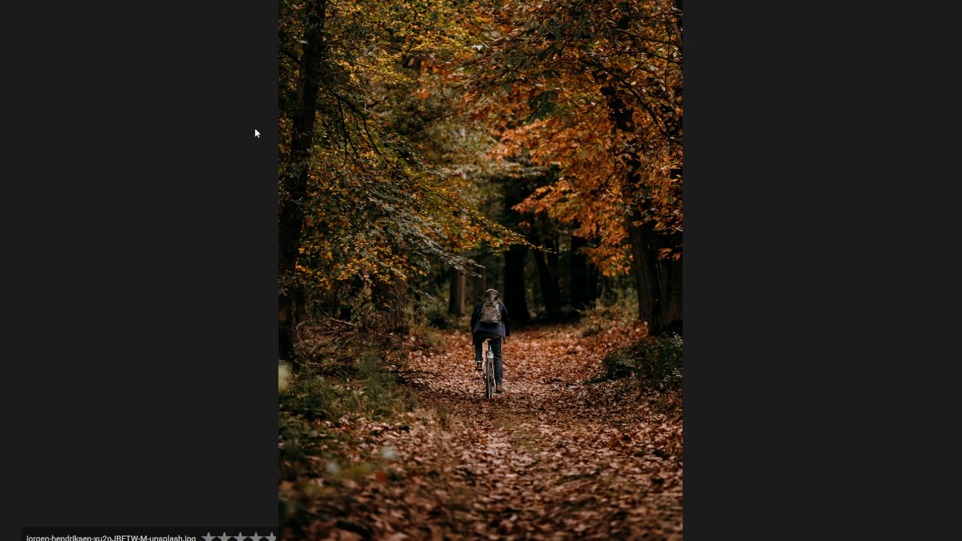
key("Right")
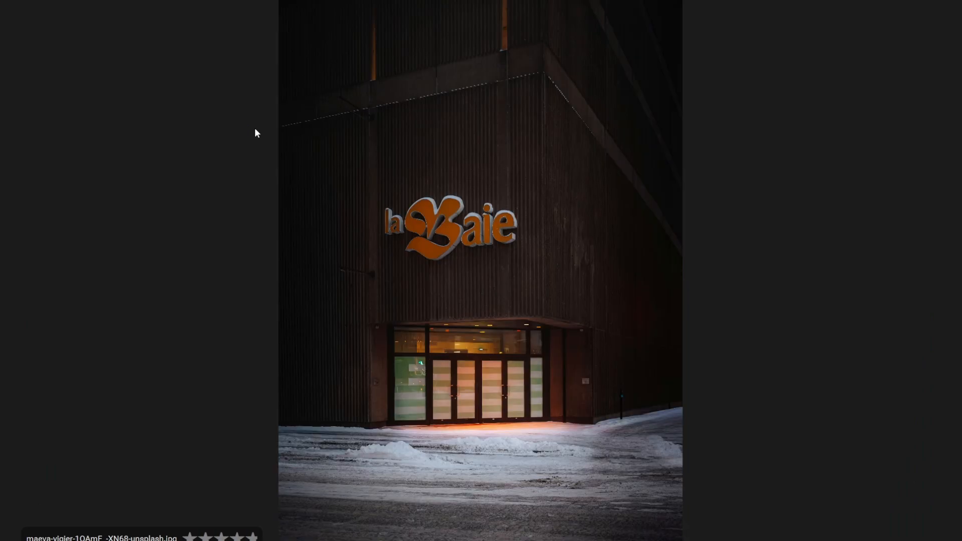
key("space")
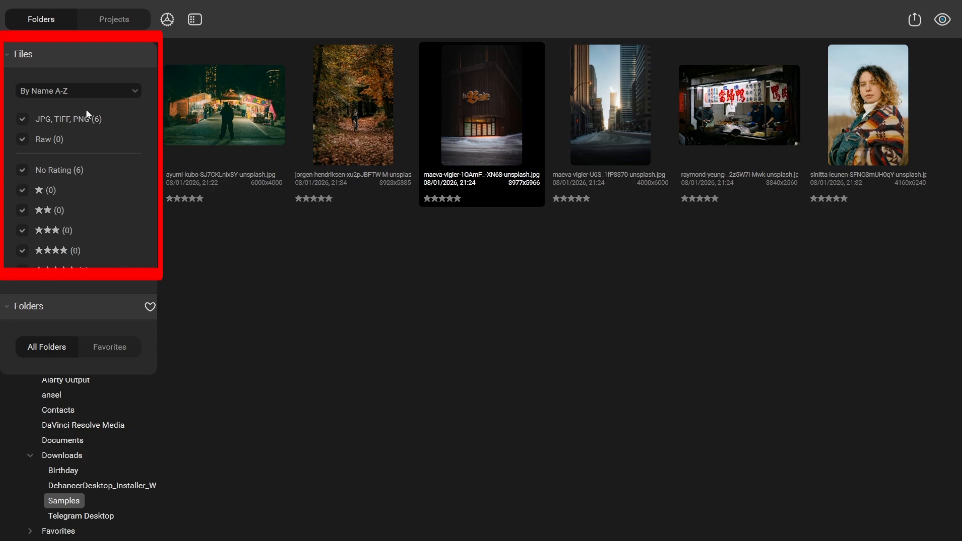
Check the available sort orders and switch the No Rating and JPG, TIFF, PNG filters off and on again.
left_click(80, 89)
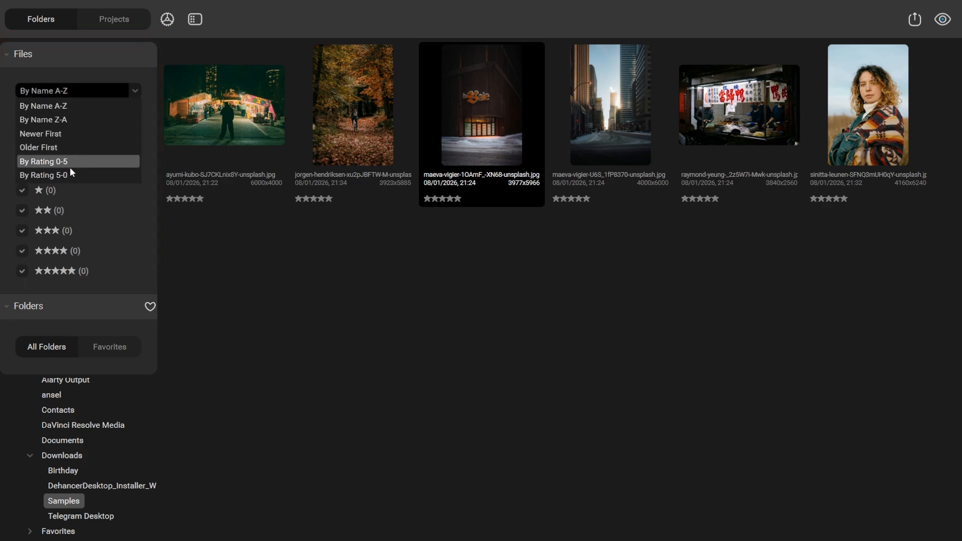
left_click(87, 89)
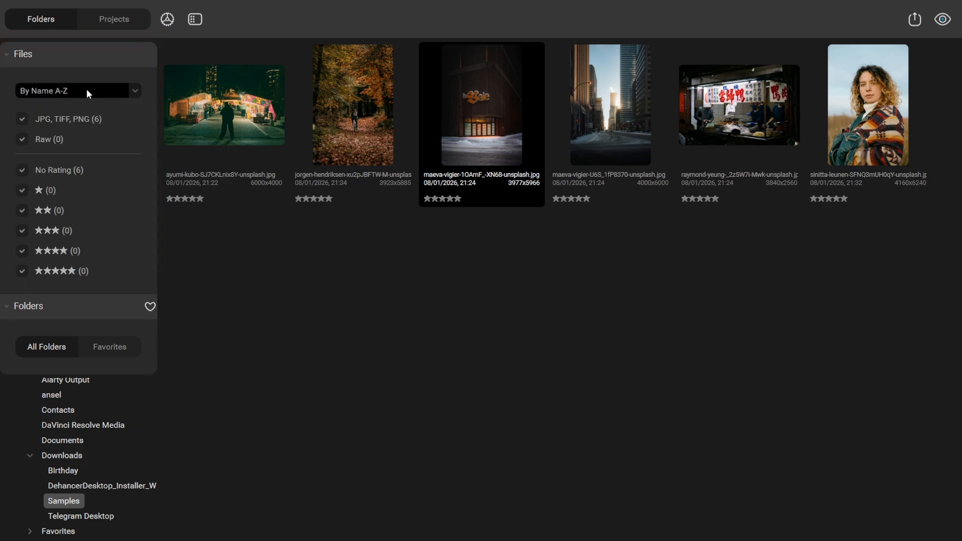
left_click(58, 170)
left_click(57, 169)
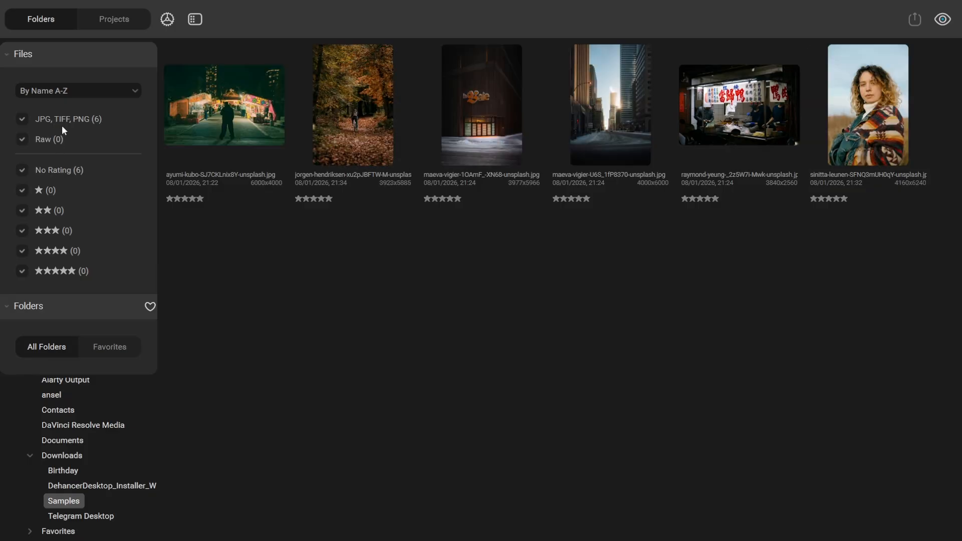
left_click(66, 118)
left_click(68, 120)
Add the first three photos of the Samples folder to a new project.
left_click(123, 20)
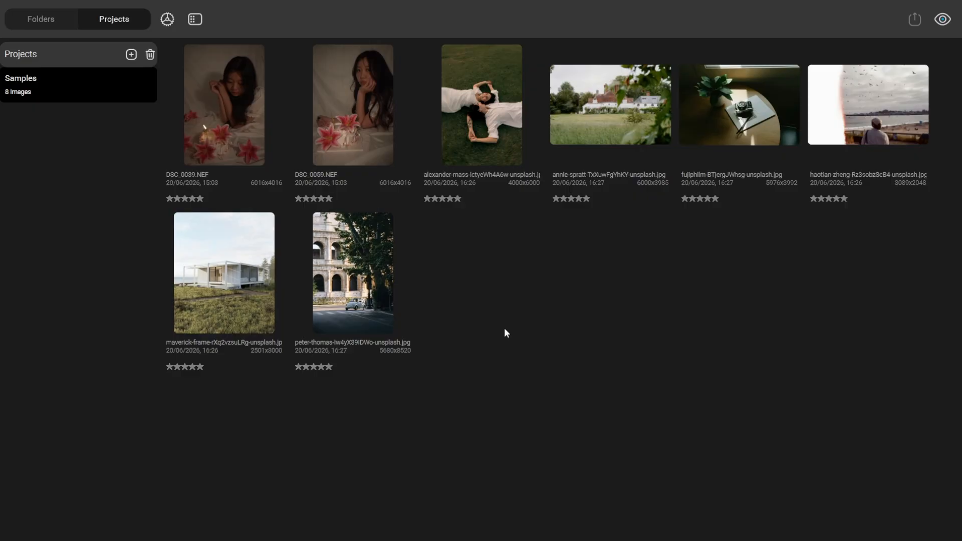
left_click(55, 19)
left_click(228, 131)
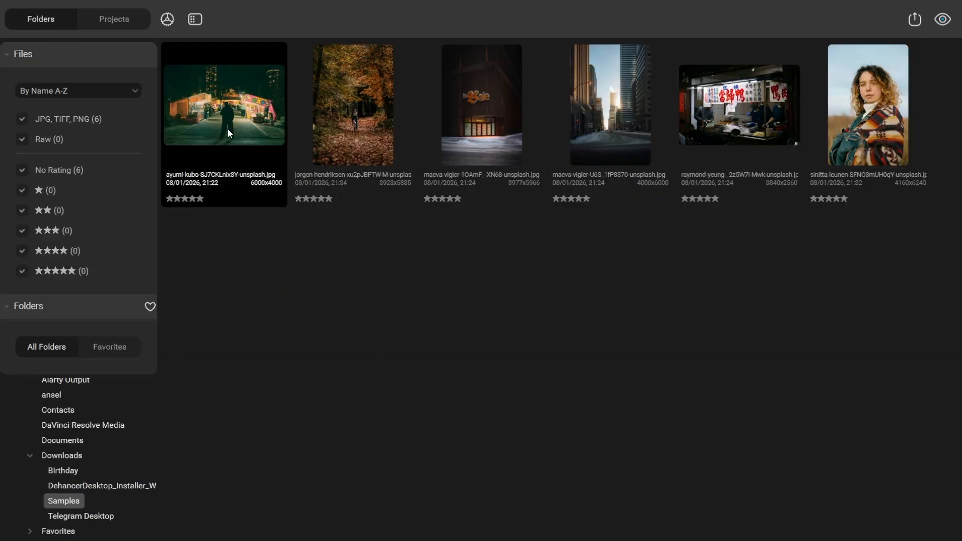
left_click(335, 132, "ctrl")
left_click(460, 127, "ctrl")
right_click(460, 128)
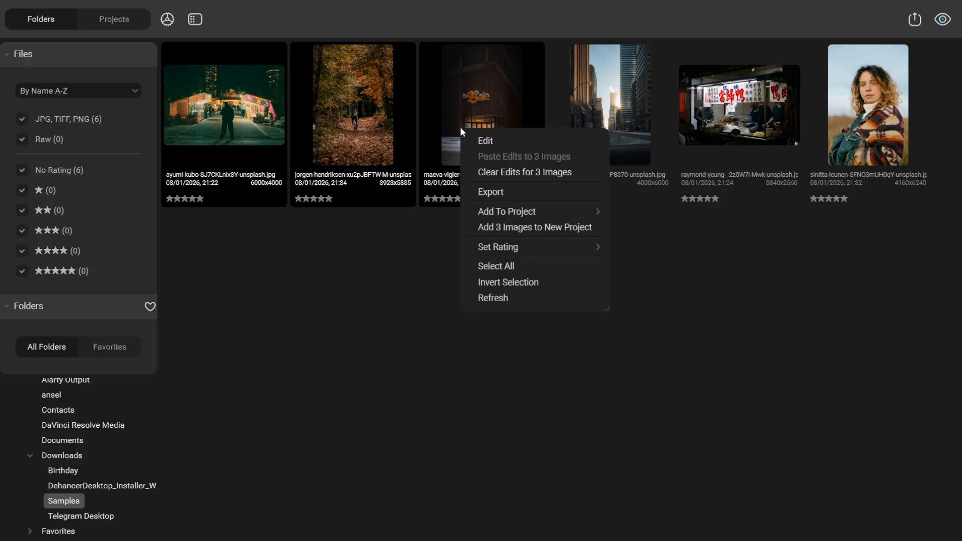
mouse_move(550, 211)
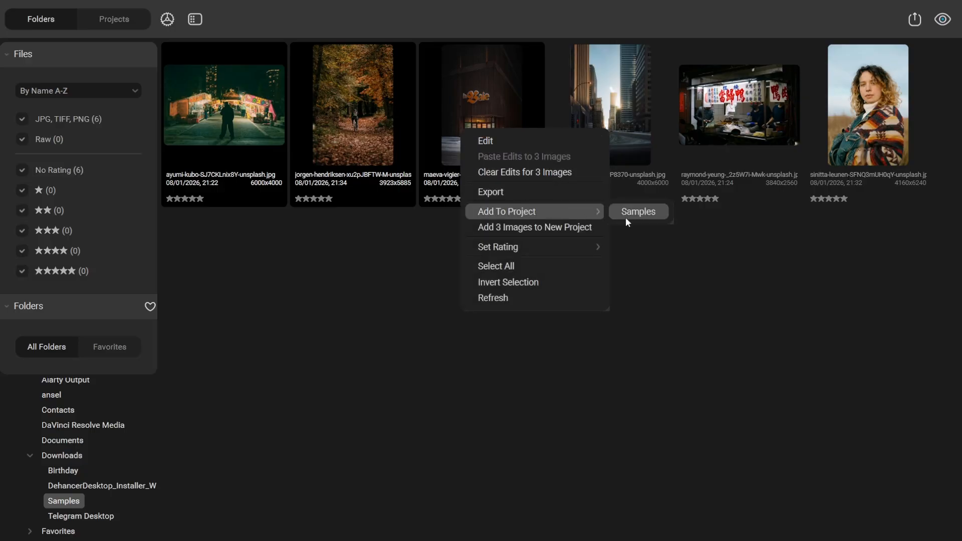
left_click(548, 225)
left_click(547, 222)
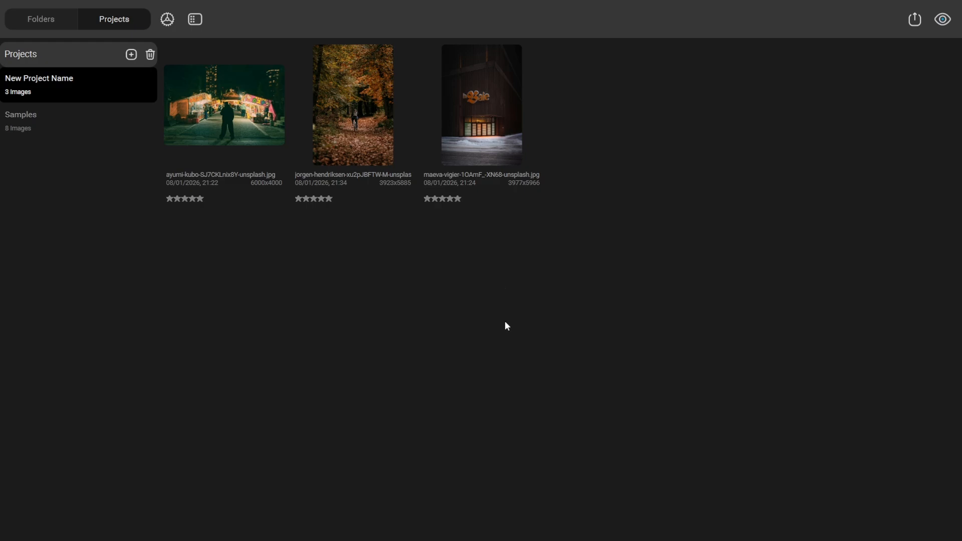
Look through the Samples project and the new project, and return to the folder view.
left_click(26, 124)
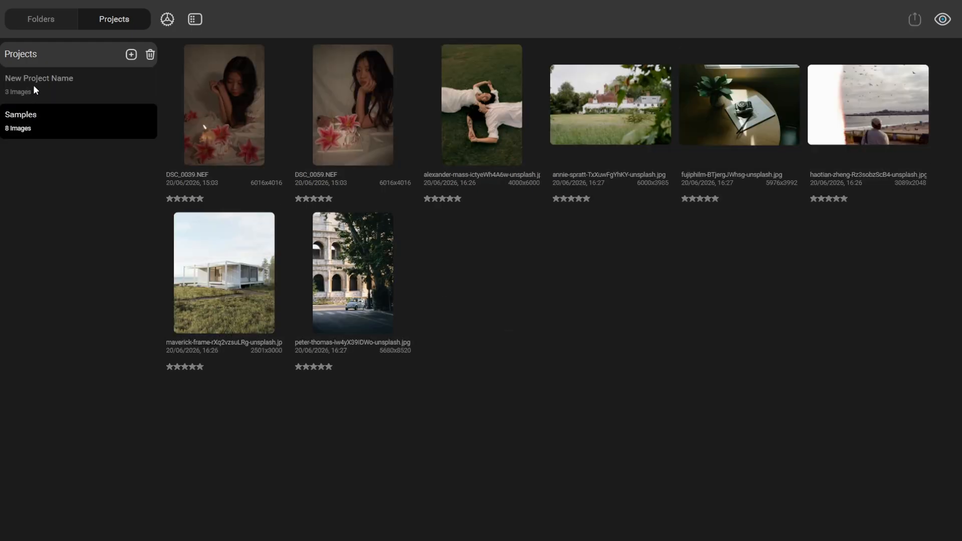
left_click(35, 87)
left_click(43, 23)
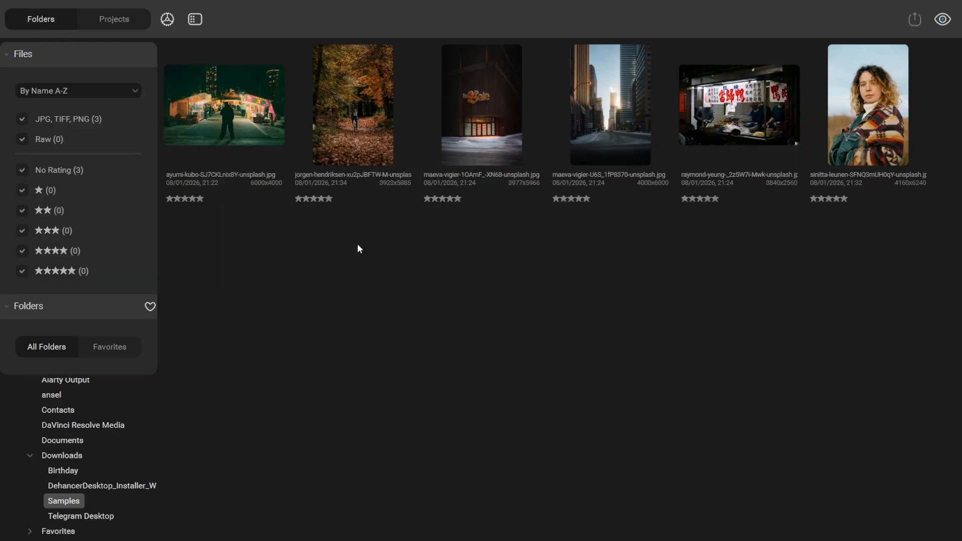
Open and close the Preferences window, and hide and restore the side panel.
left_click(167, 20)
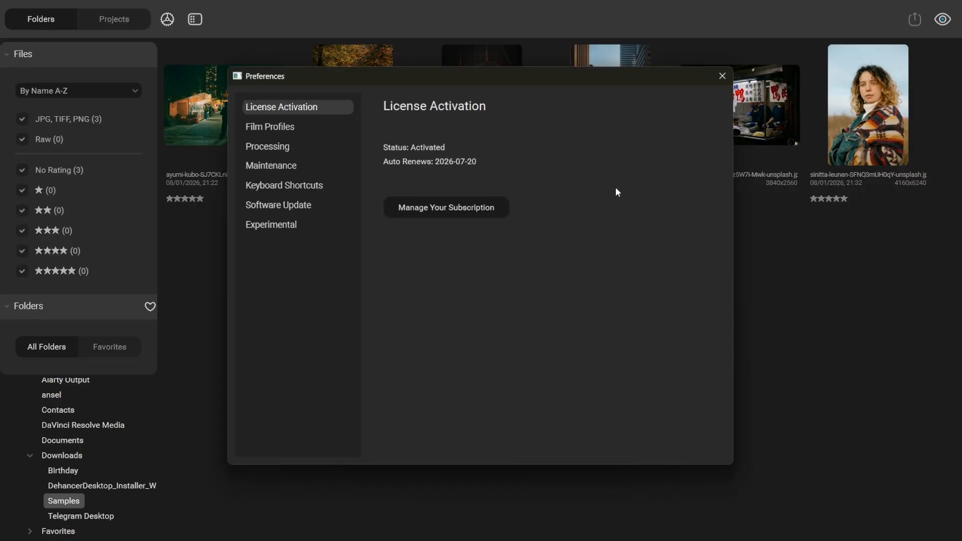
left_click(722, 76)
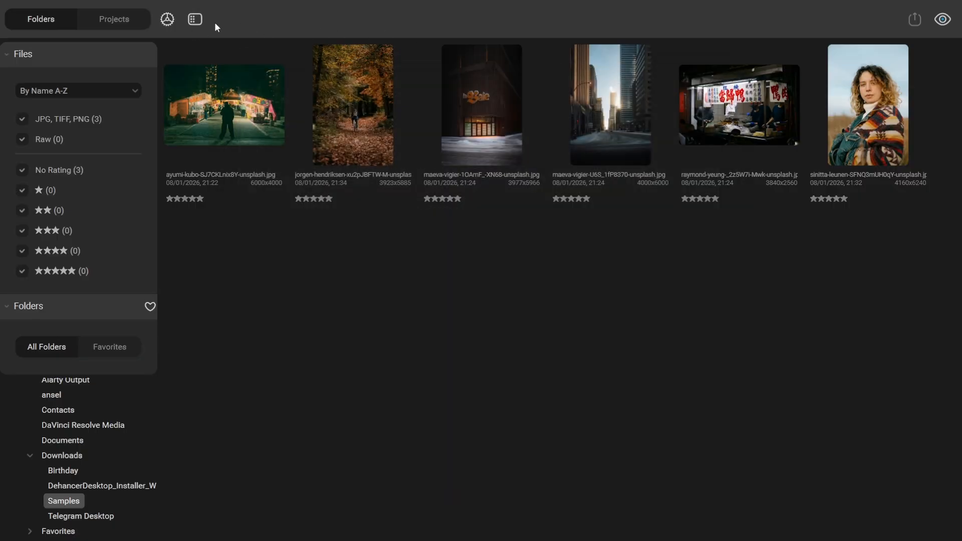
left_click(196, 20)
left_click(195, 20)
Open the export settings for the night market photo, cancel them, and toggle the preview display off and on.
left_click(232, 104)
left_click(912, 19)
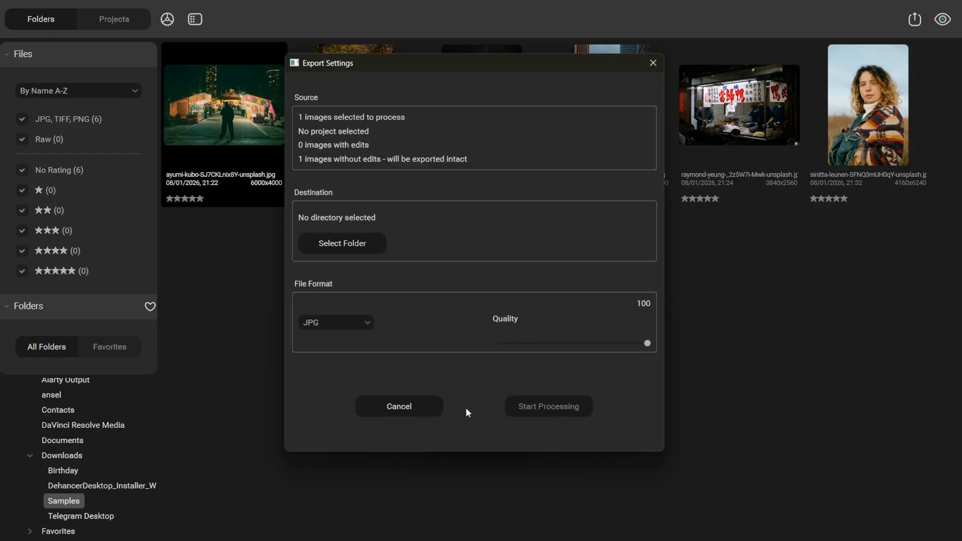
left_click(423, 404)
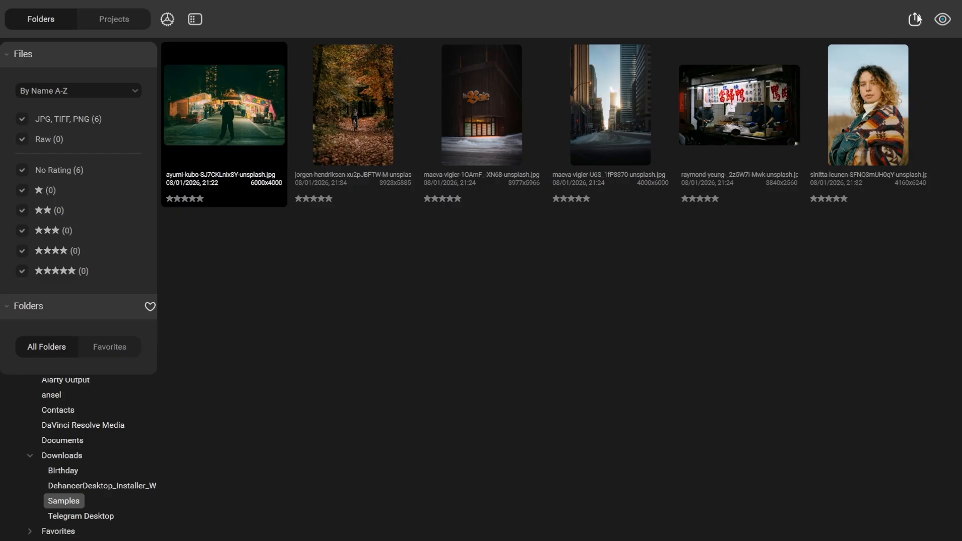
left_click(943, 21)
left_click(944, 21)
Open the Samples project in the editor, return to the project list, and reopen it for editing.
left_click(137, 20)
left_click(30, 120)
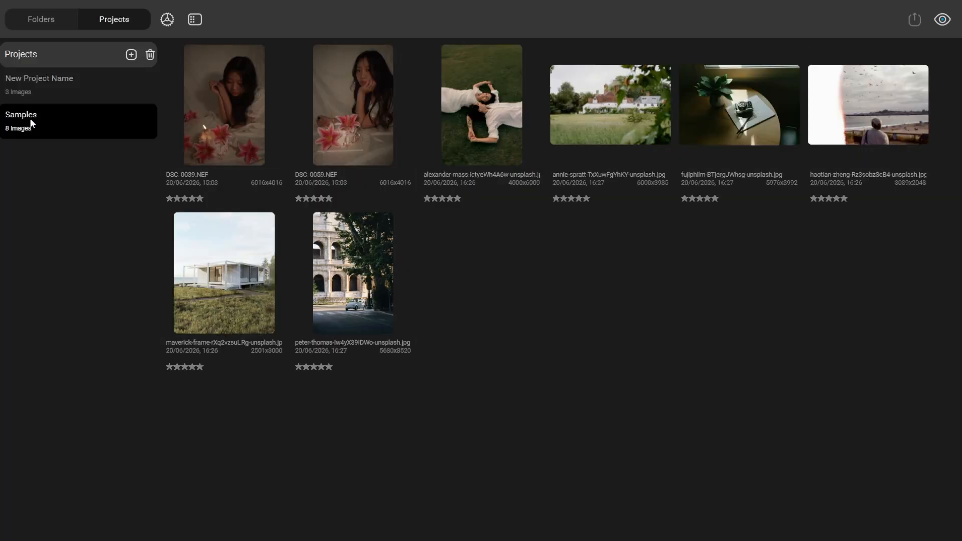
double_click(30, 121)
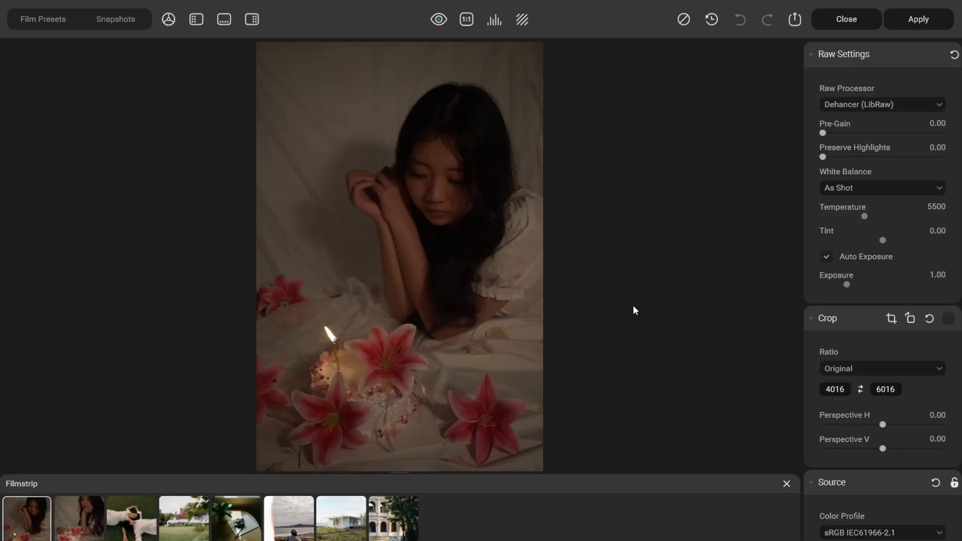
left_click(858, 21)
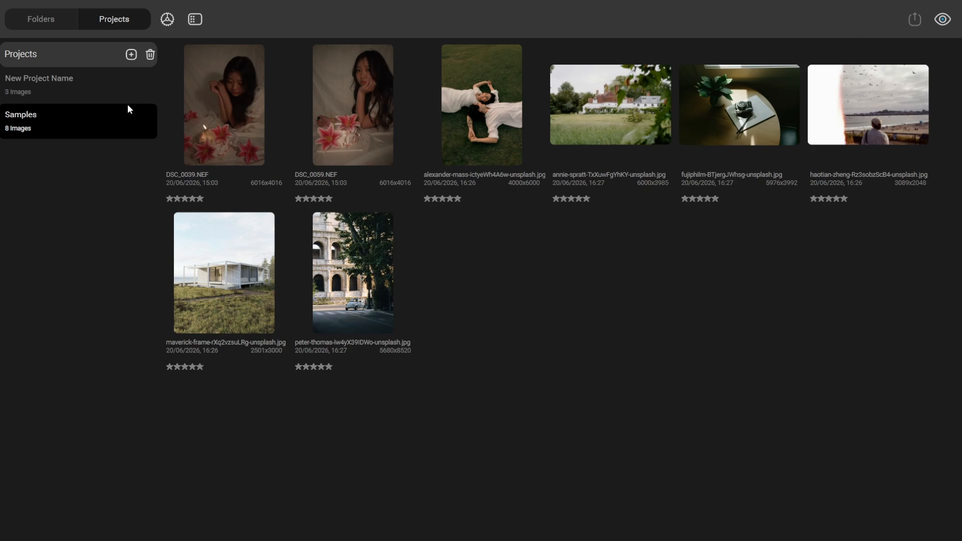
right_click(87, 127)
left_click(103, 136)
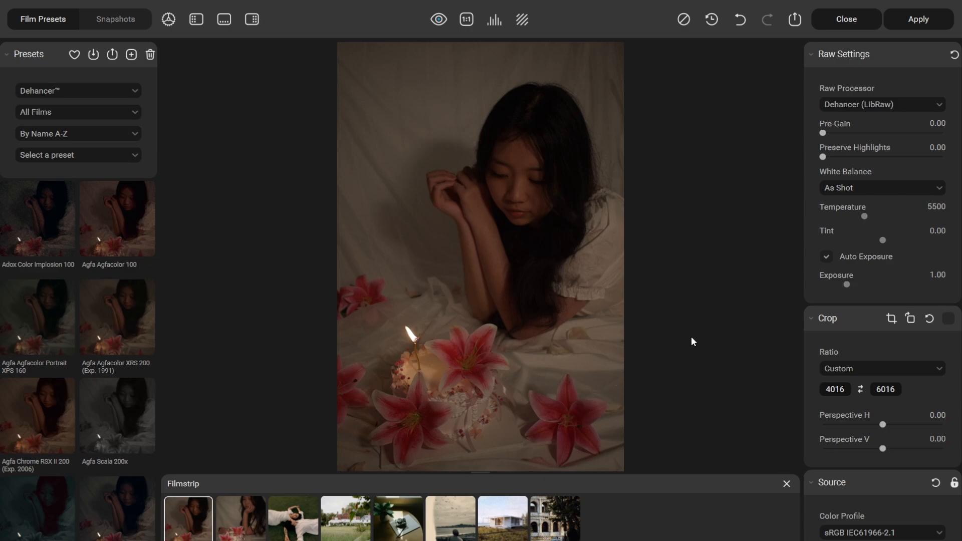
Browse the filmstrip to the white country house photo and check the actions available for it.
left_click(248, 526)
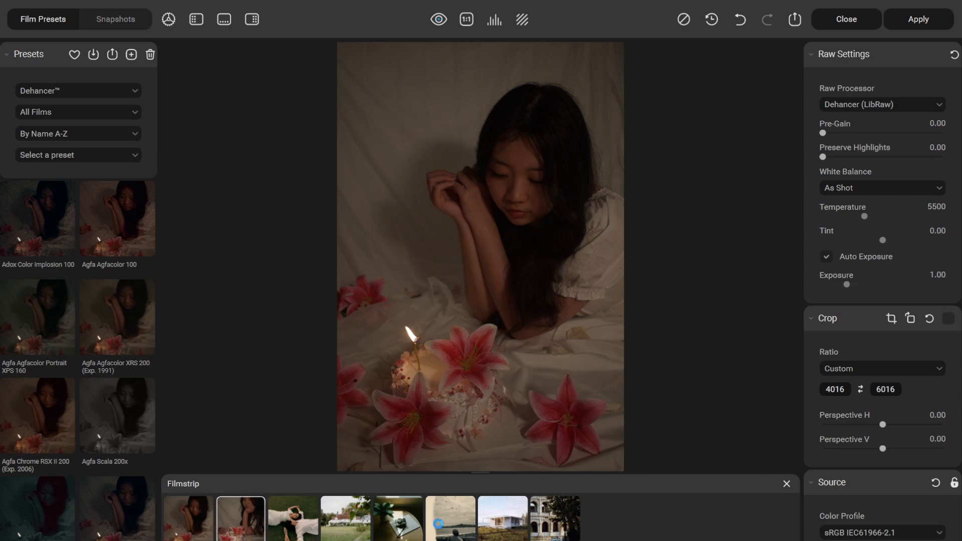
key("Right")
key("Right")
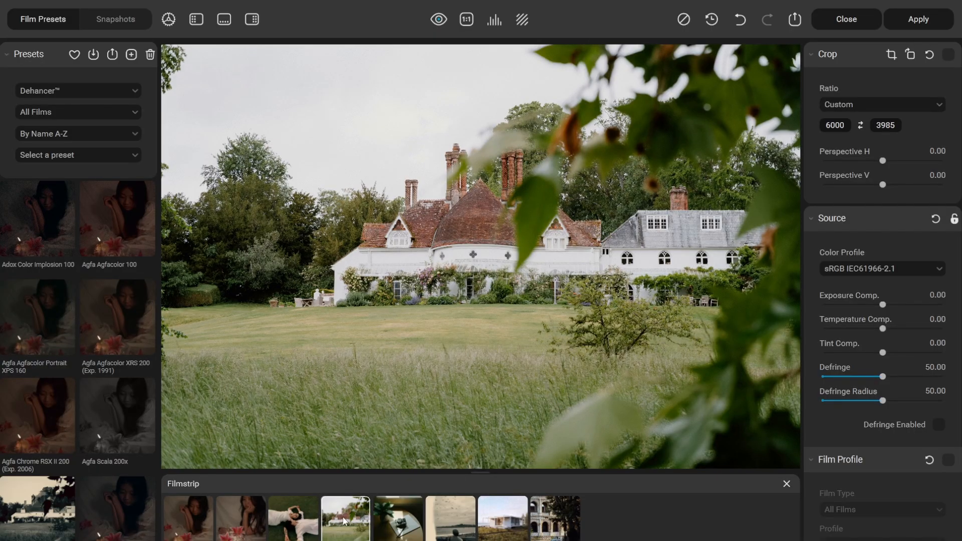
right_click(345, 521)
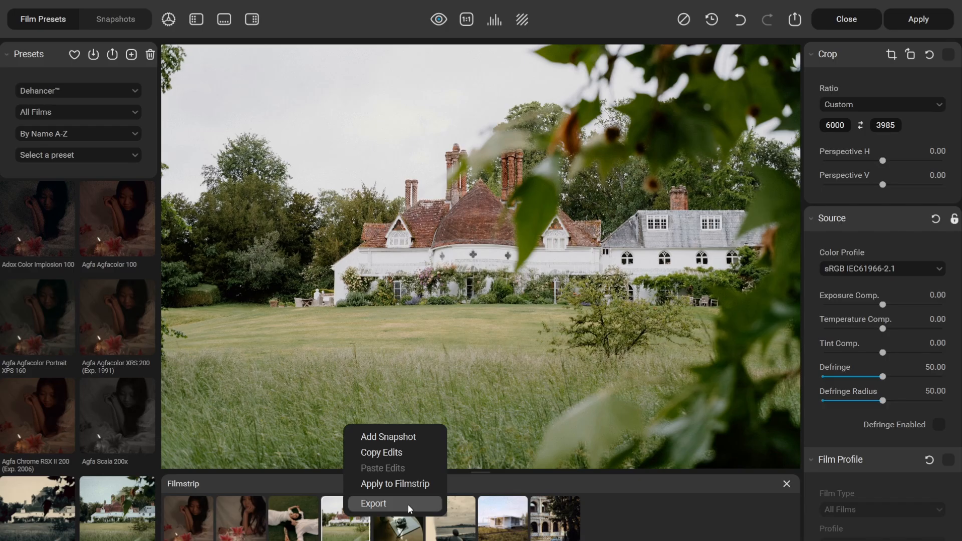
left_click(367, 534)
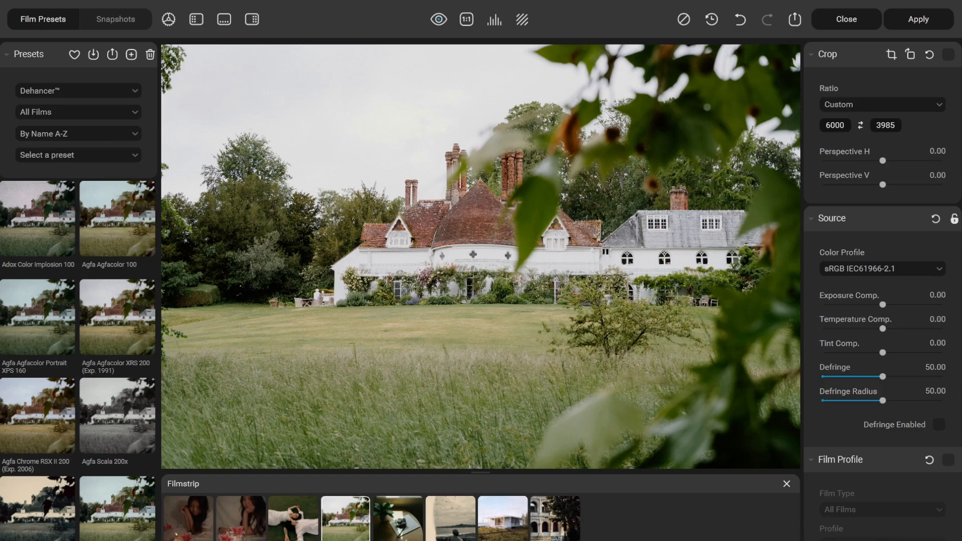
Compare the Agfa Scala 200x and Agfa Chrome RSX II 200 presets on the country house photo, leaving Agfa Scala 200x applied.
left_click(118, 91)
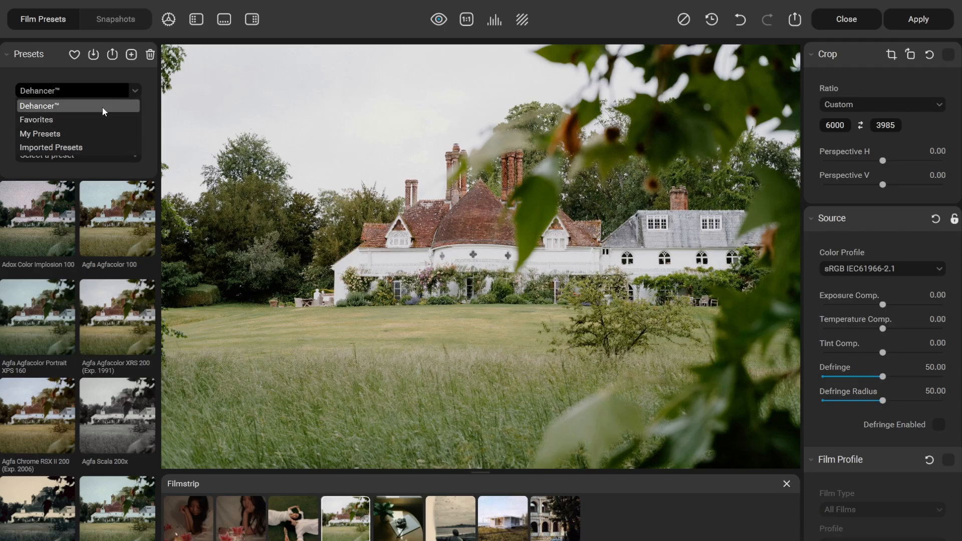
left_click(108, 94)
left_click(120, 411)
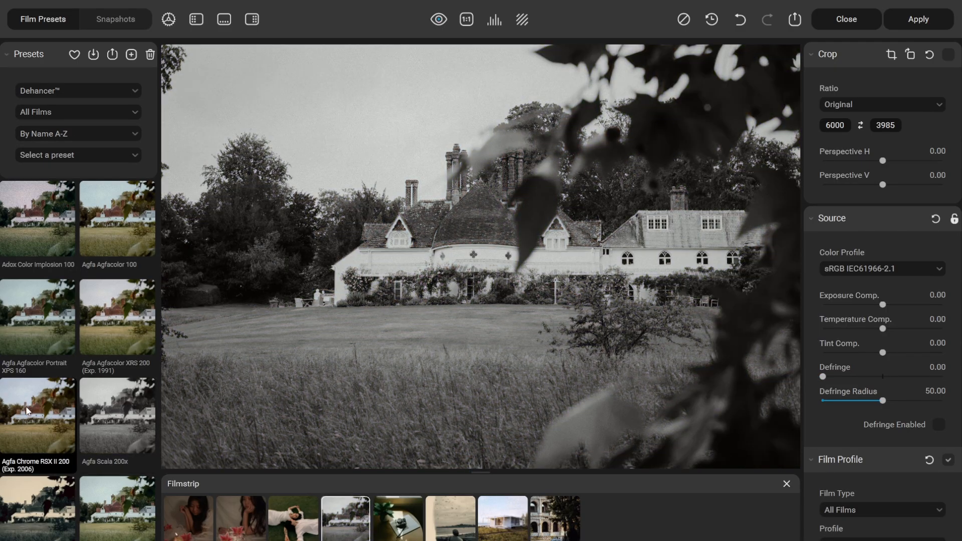
left_click(28, 410)
left_click(101, 423)
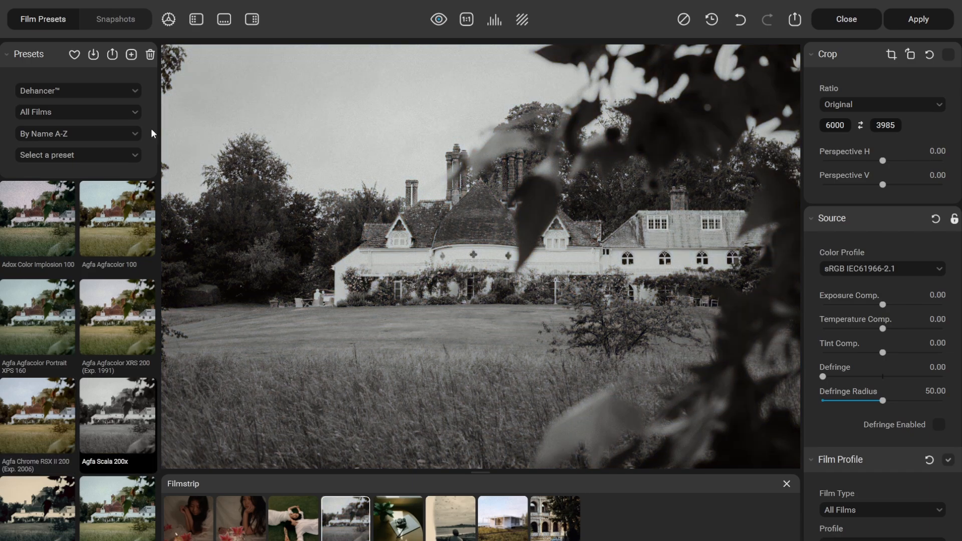
Save a snapshot of the country house photo with the Agfa Scala 200x look.
left_click(128, 25)
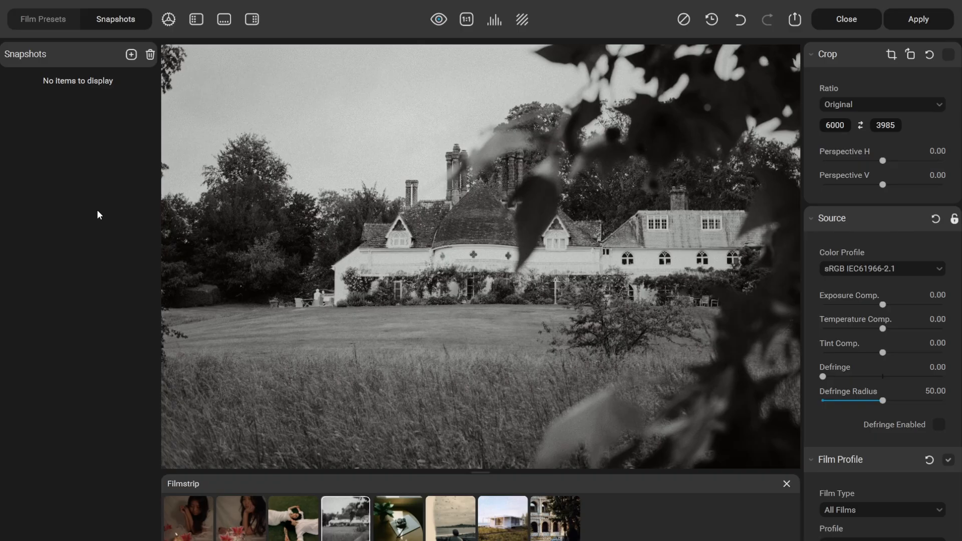
left_click(131, 55)
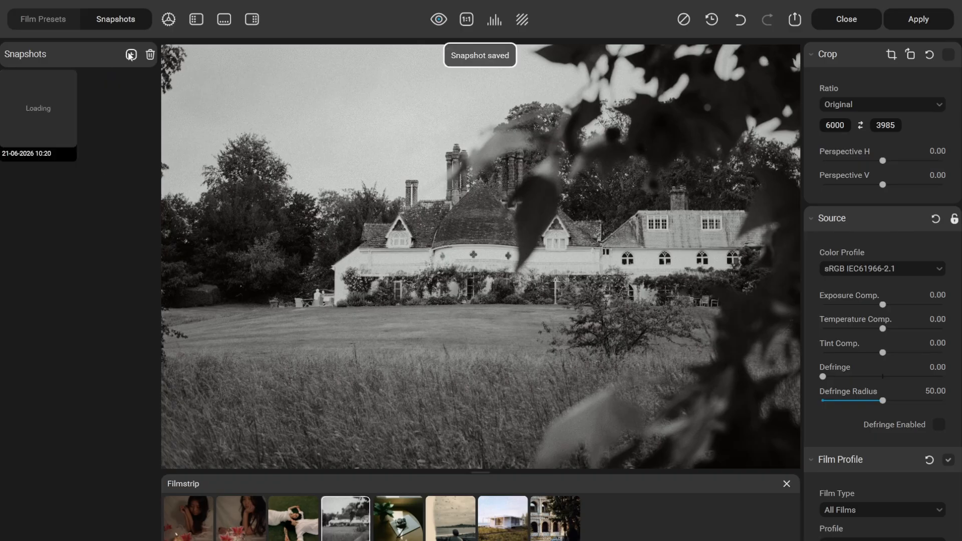
Apply the Agfa Chrome RSX II 200 (Exp. 2006) preset and save that look as a second snapshot.
left_click(59, 18)
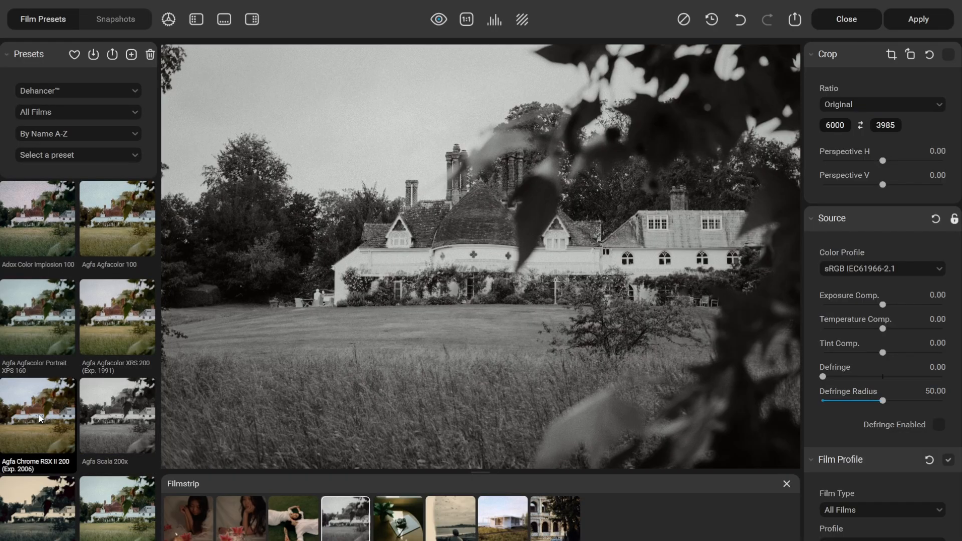
left_click(131, 20)
left_click(131, 55)
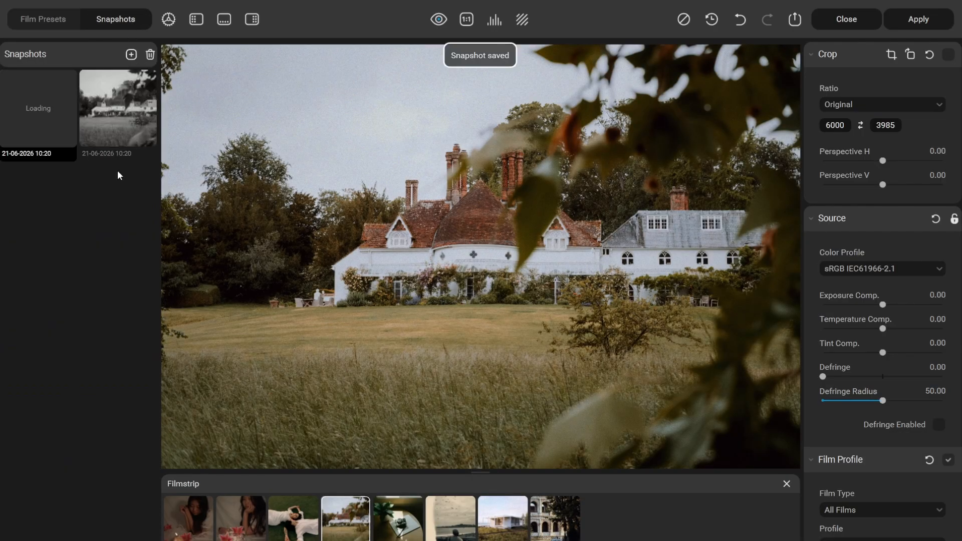
Compare the black-and-white and color snapshots of the country house photo, leaving the color one selected.
left_click(119, 113)
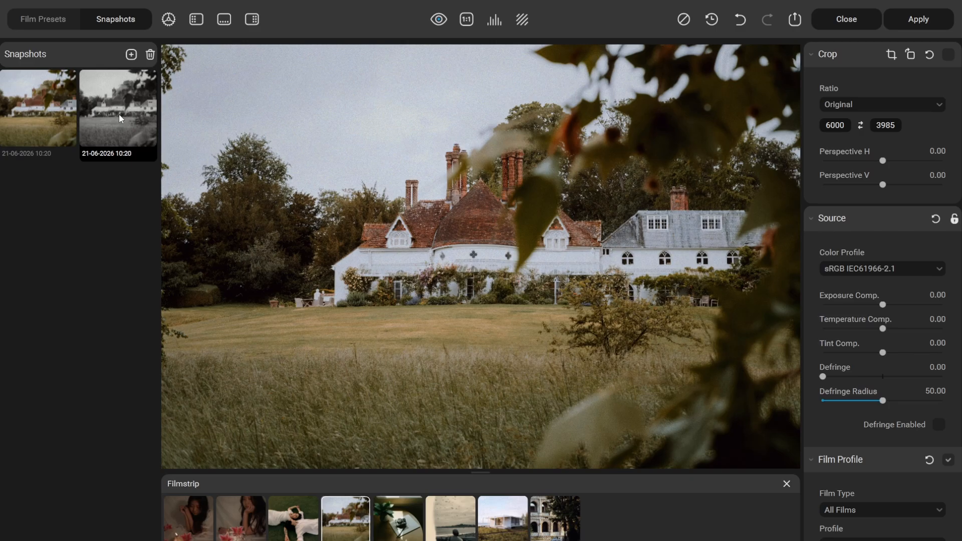
left_click(60, 122)
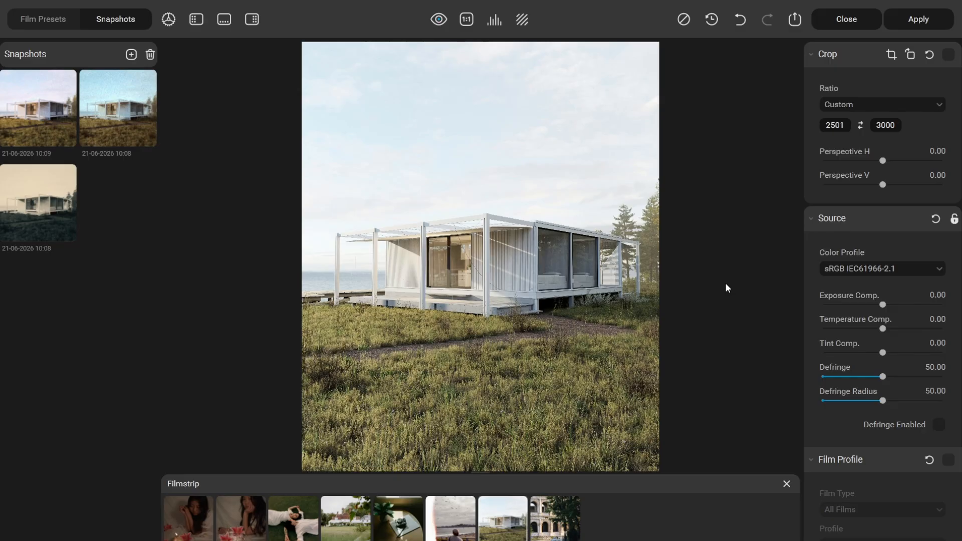
Enable Film Profile on the modern seaside house photo and apply the Fujicolor 100 profile.
scroll(870, 415, "down", 5)
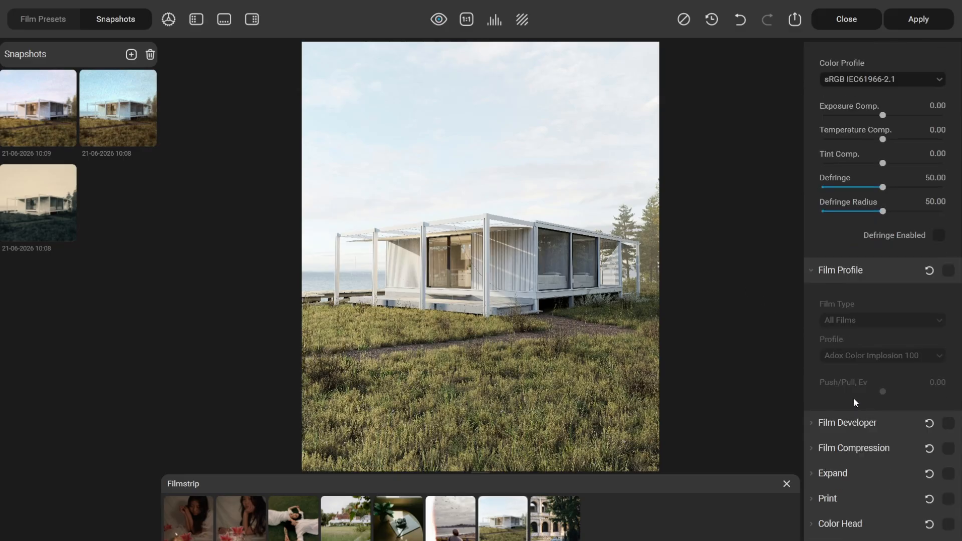
left_click(948, 271)
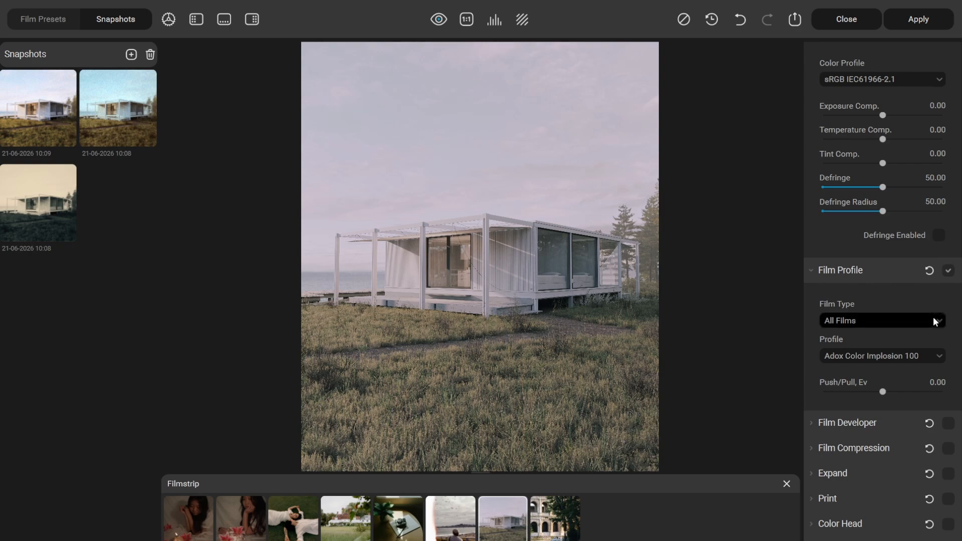
left_click(932, 318)
left_click(915, 321)
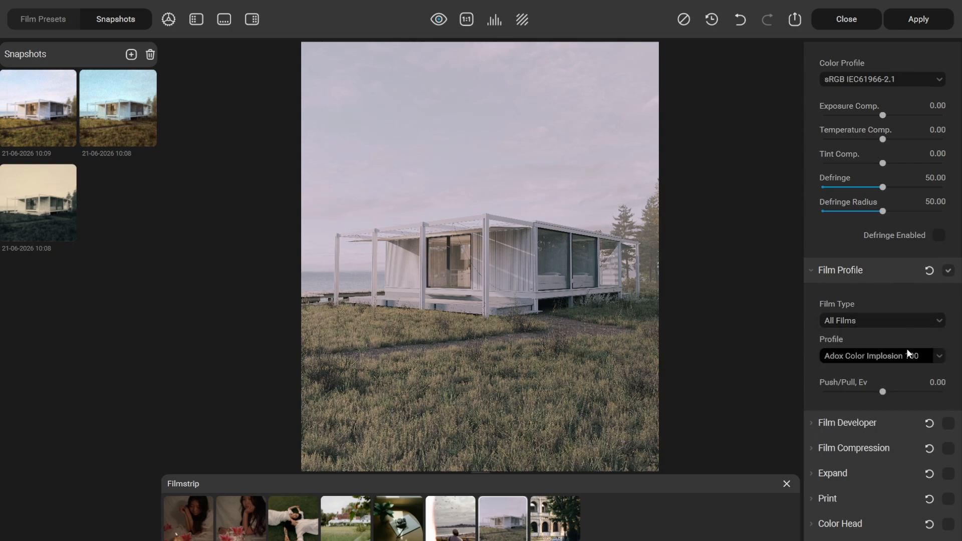
left_click(906, 355)
scroll(906, 326, "down", 3)
scroll(909, 77, "up", 3)
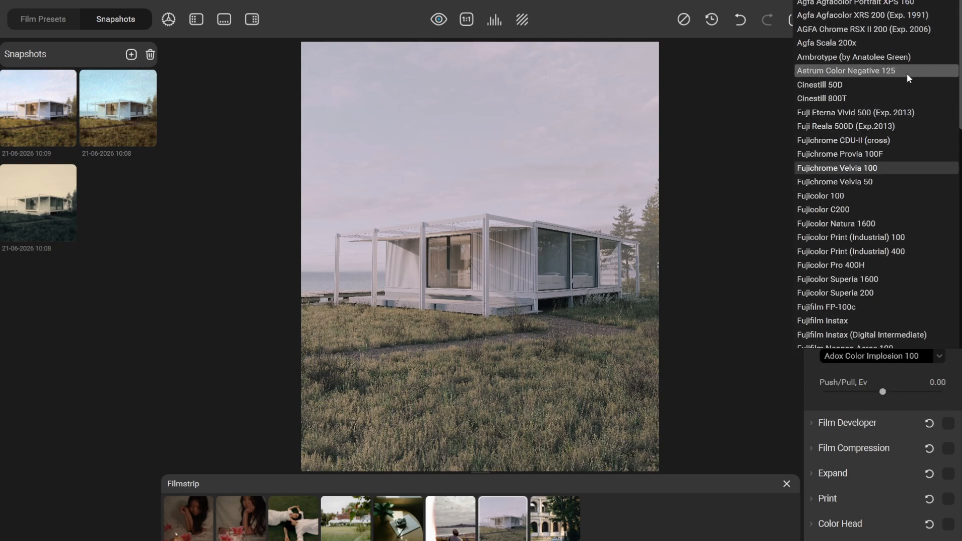
left_click(902, 195)
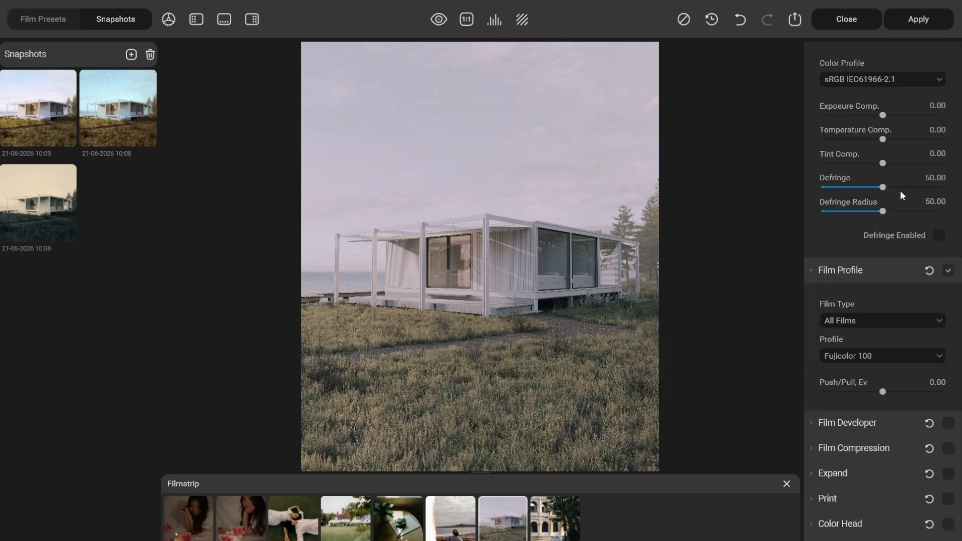
Change the film type to Color Positive with the AGFA Chrome RSX II 200 profile and set Push/Pull to -0.40 Ev.
left_click(918, 321)
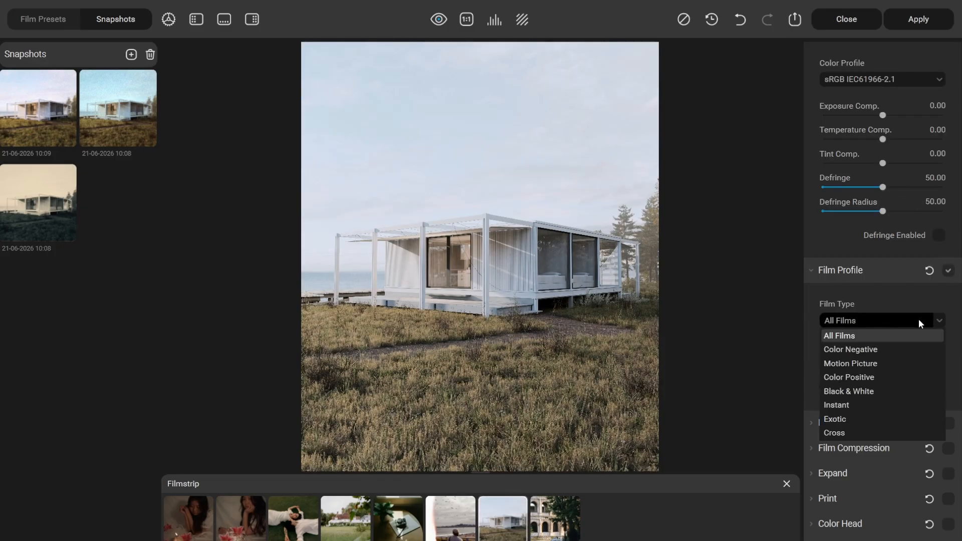
left_click(901, 374)
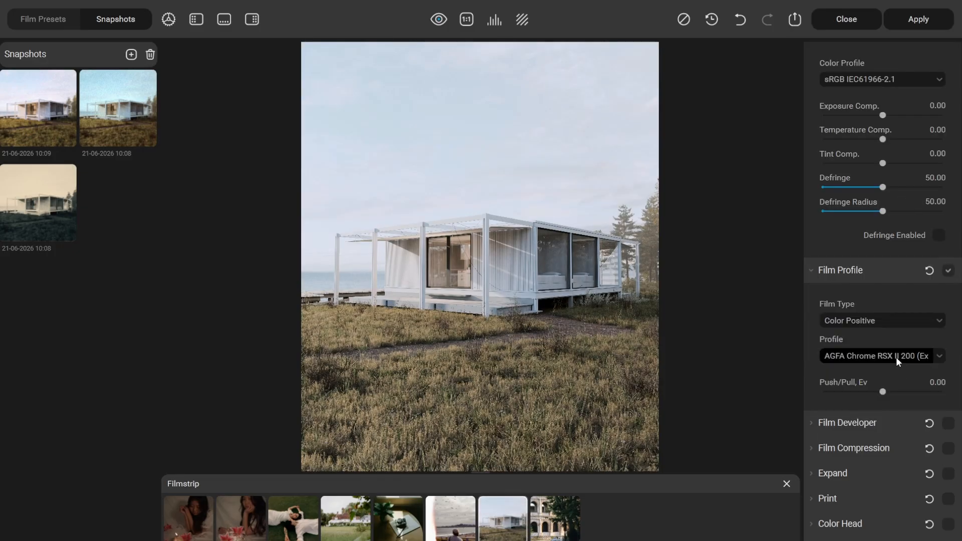
left_click(896, 356)
left_click(889, 371)
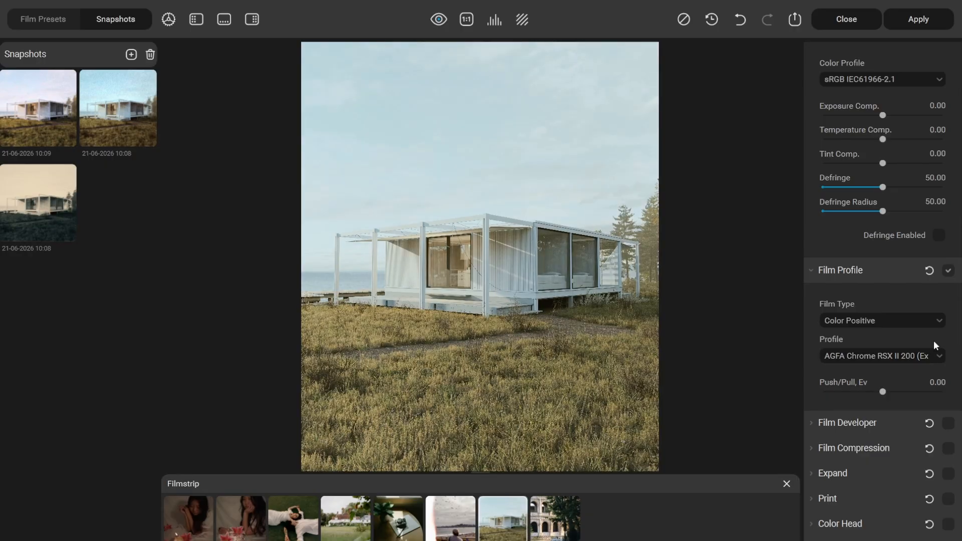
left_click_drag(881, 392, 871, 392)
Enable Film Grain on the house photo and check its format and ISO presets, keeping Custom.
scroll(900, 411, "down", 3)
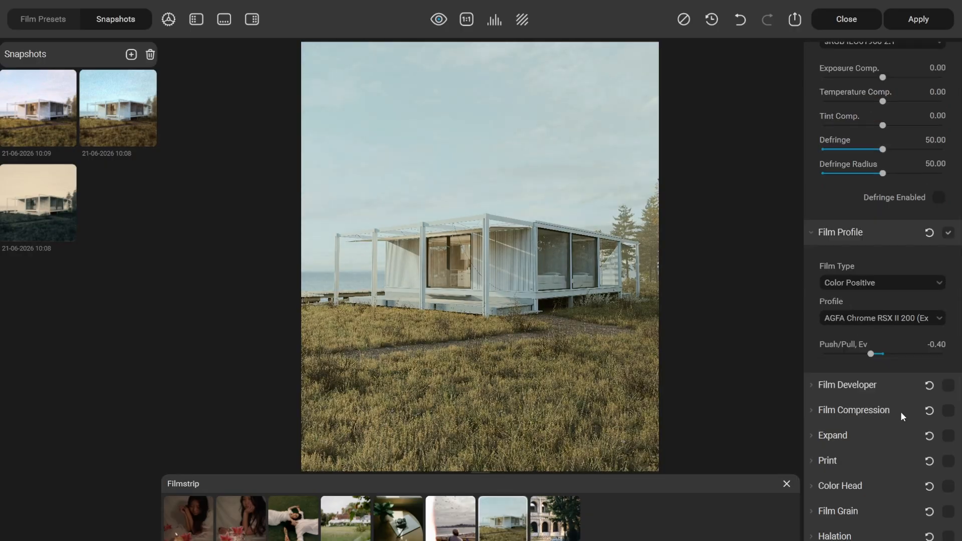
left_click(948, 436)
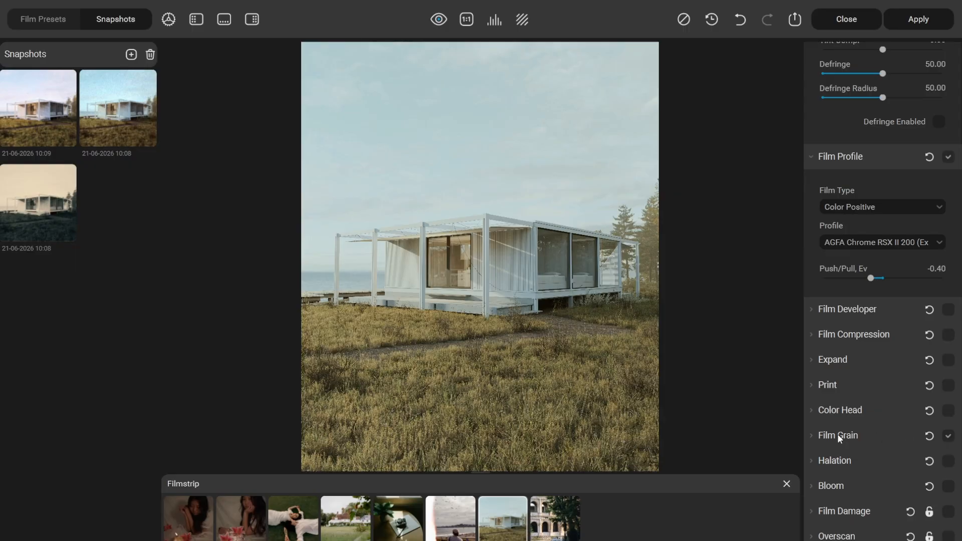
left_click(812, 435)
scroll(876, 432, "down", 2)
left_click(876, 359)
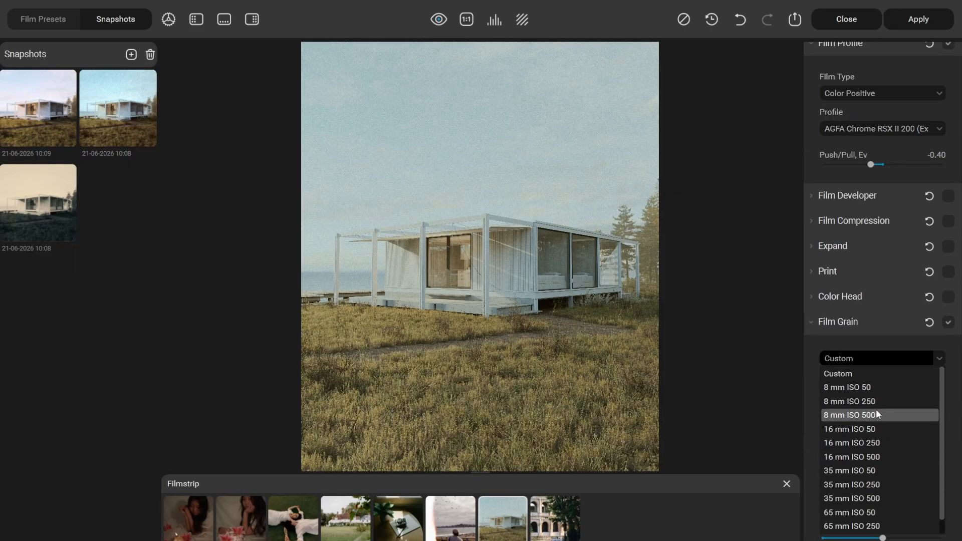
left_click(885, 357)
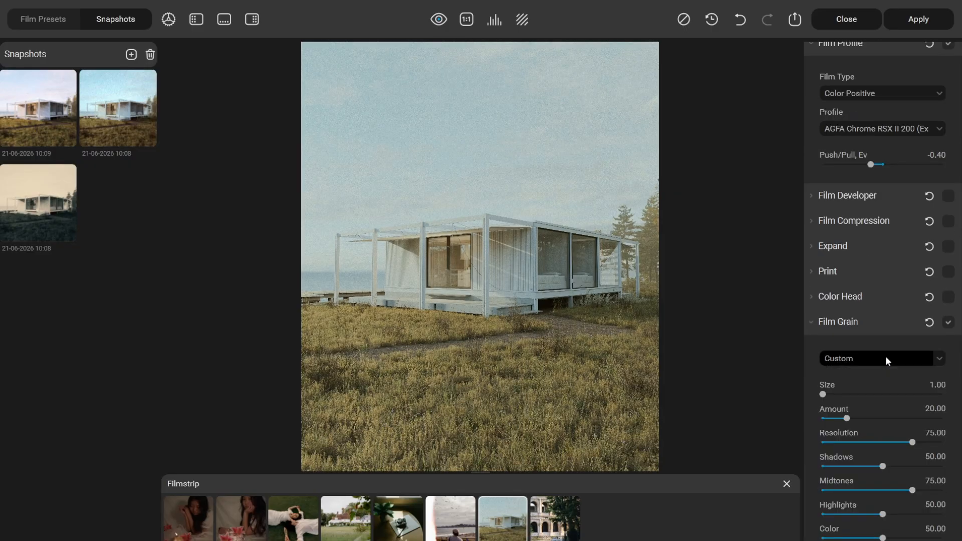
left_click(812, 319)
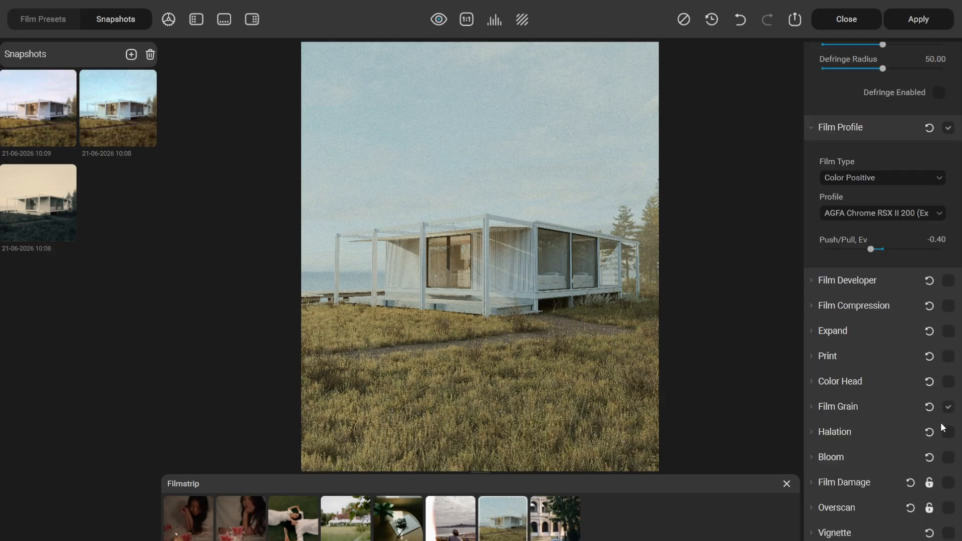
Enable Halation and set its Impact to 60 while previewing the effect in Mask Mode, leaving Mask Mode off.
left_click(812, 431)
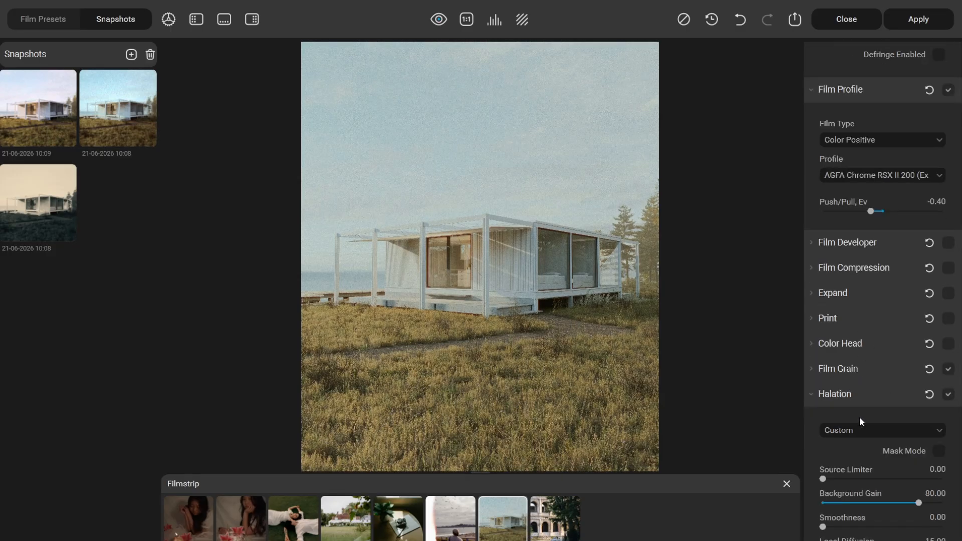
scroll(861, 412, "down", 4)
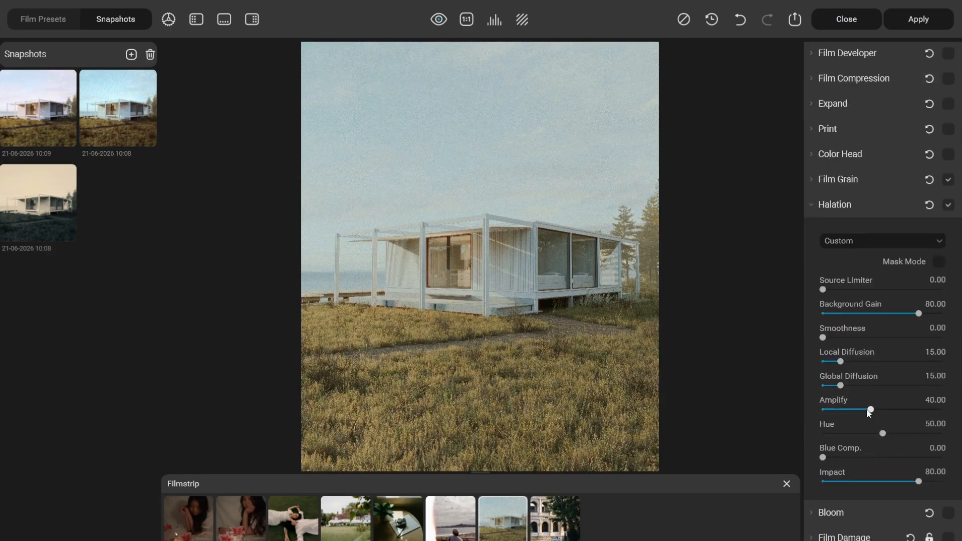
left_click(939, 262)
left_click_drag(919, 481, 894, 484)
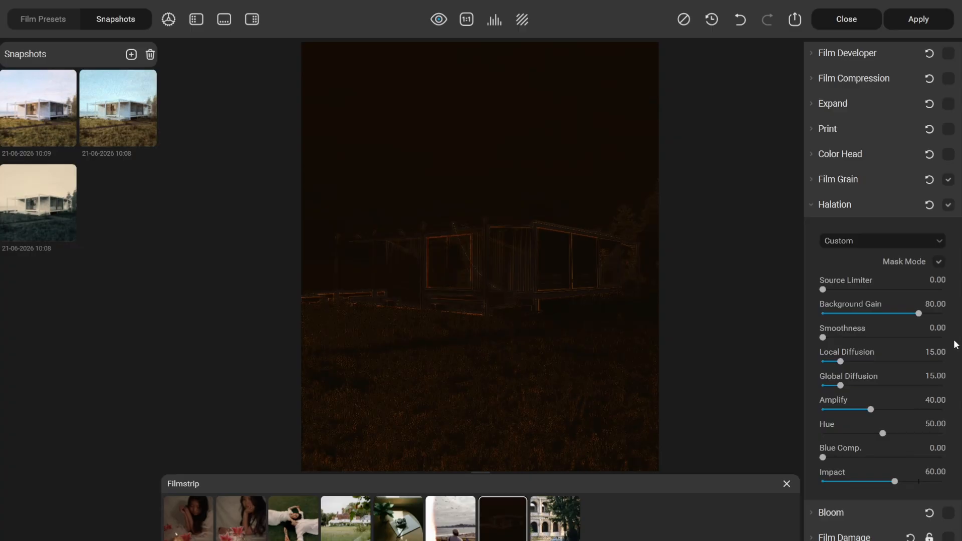
left_click(939, 261)
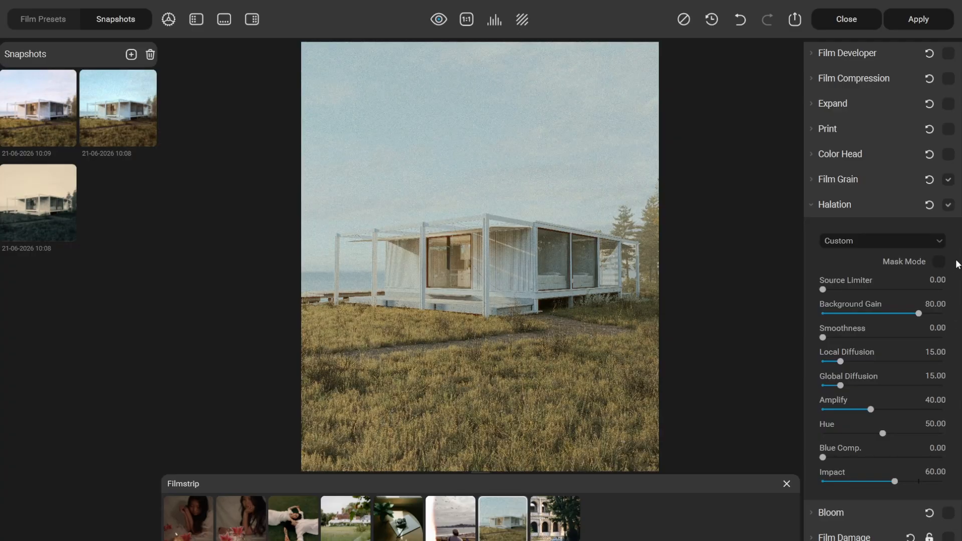
Enable Bloom and reduce its Impact to 49.47 while previewing the effect in Mask Mode, leaving Mask Mode off.
scroll(956, 263, "down", 1)
left_click(948, 458)
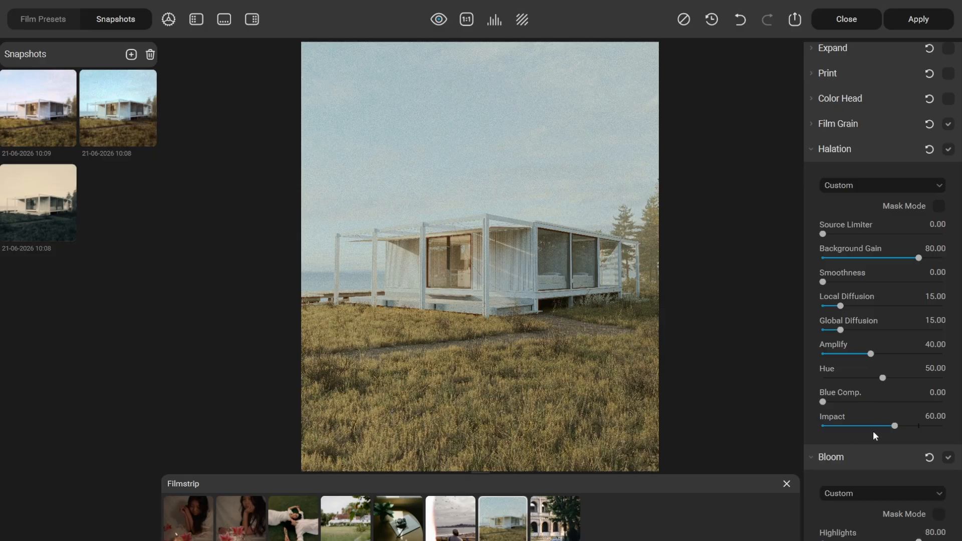
scroll(873, 431, "down", 4)
left_click(939, 288)
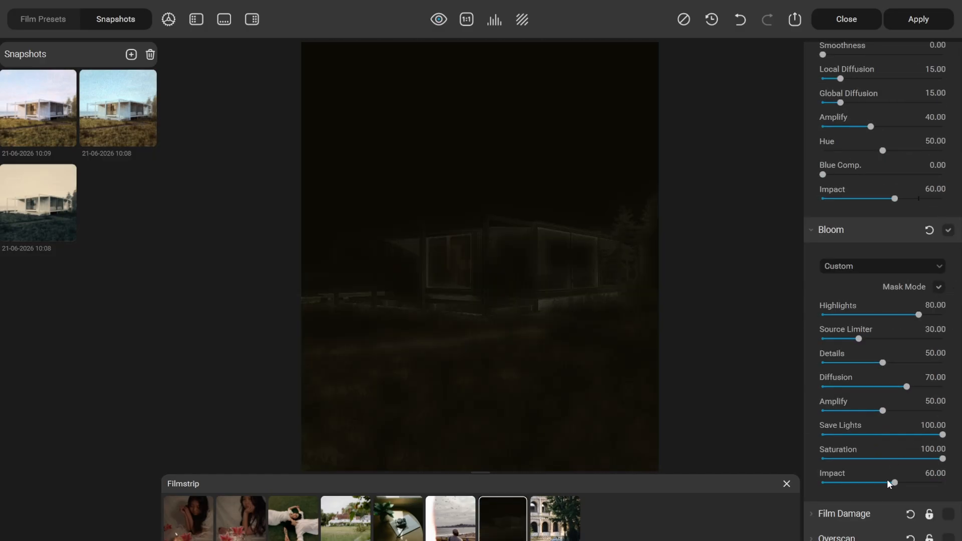
left_click_drag(893, 483, 884, 484)
left_click(939, 286)
Enable Vignette on the house photo and set its Exposure to -0.99 and Feather to 50.
scroll(952, 293, "down", 1)
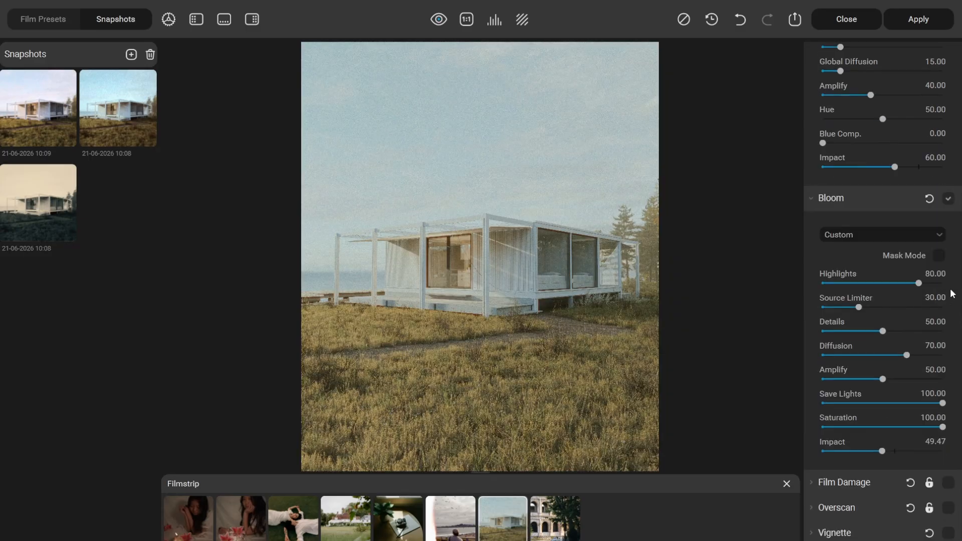
left_click(813, 531)
left_click(948, 364)
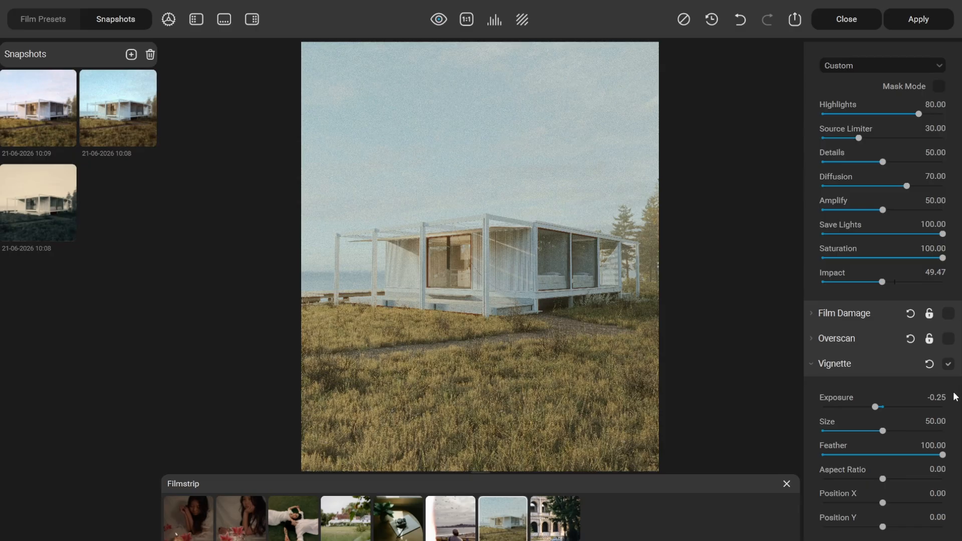
left_click_drag(880, 407, 853, 407)
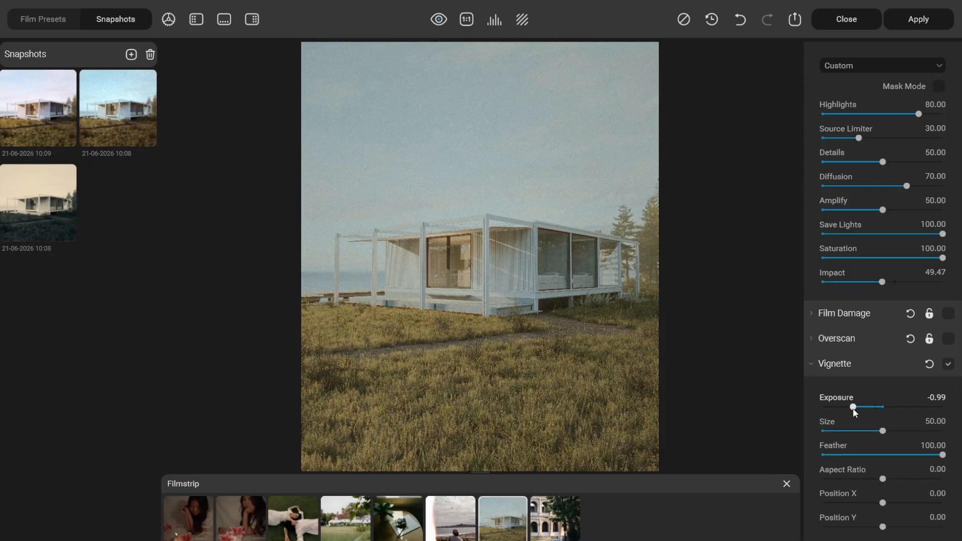
left_click_drag(942, 455, 882, 455)
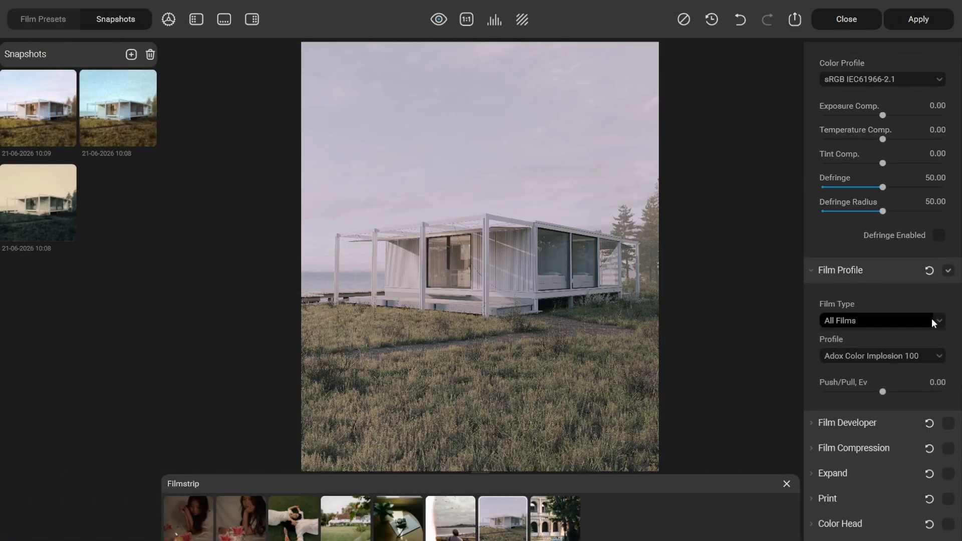
Check the available film types, keep All Films, and switch the profile from Adox Color Implosion 100 to Fujicolor 100.
left_click(930, 320)
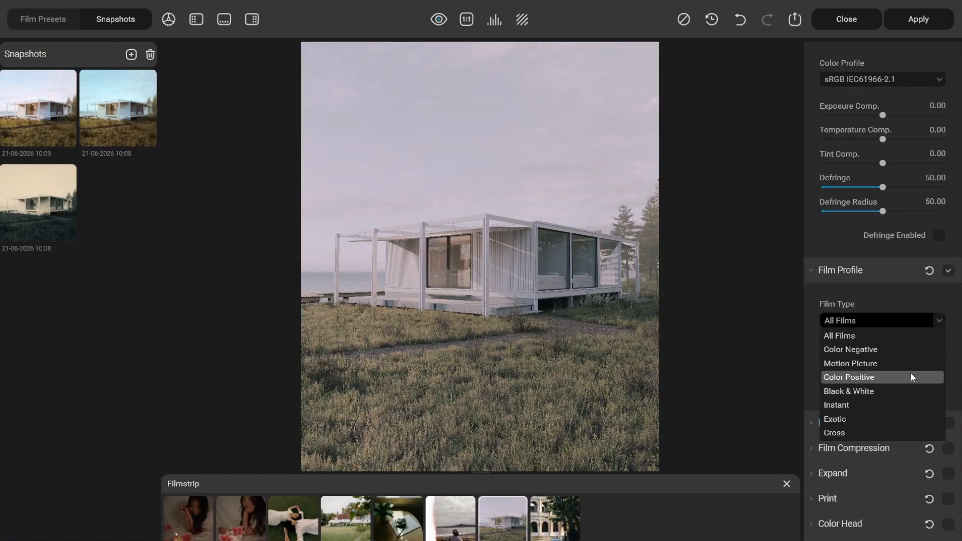
left_click(908, 338)
left_click(906, 356)
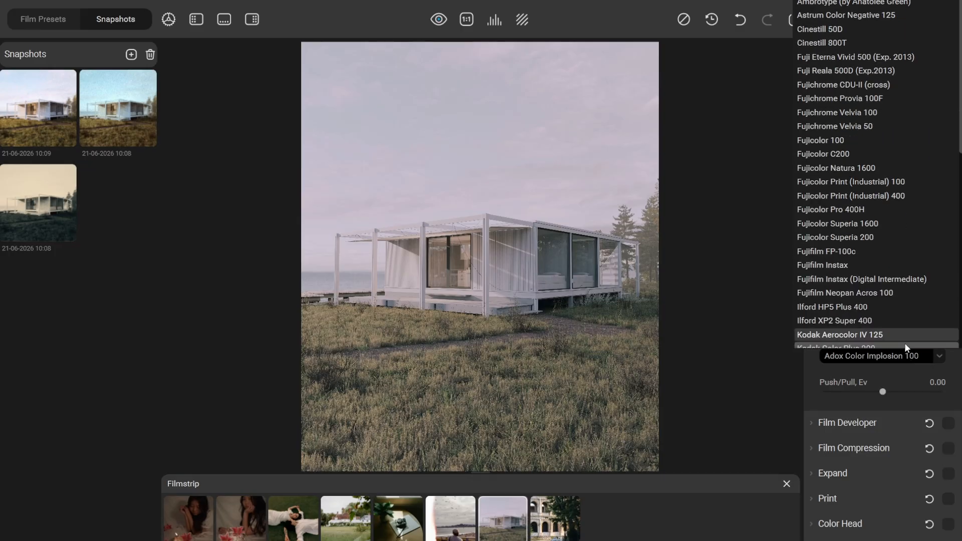
scroll(906, 200, "down", 2)
scroll(906, 73, "up", 3)
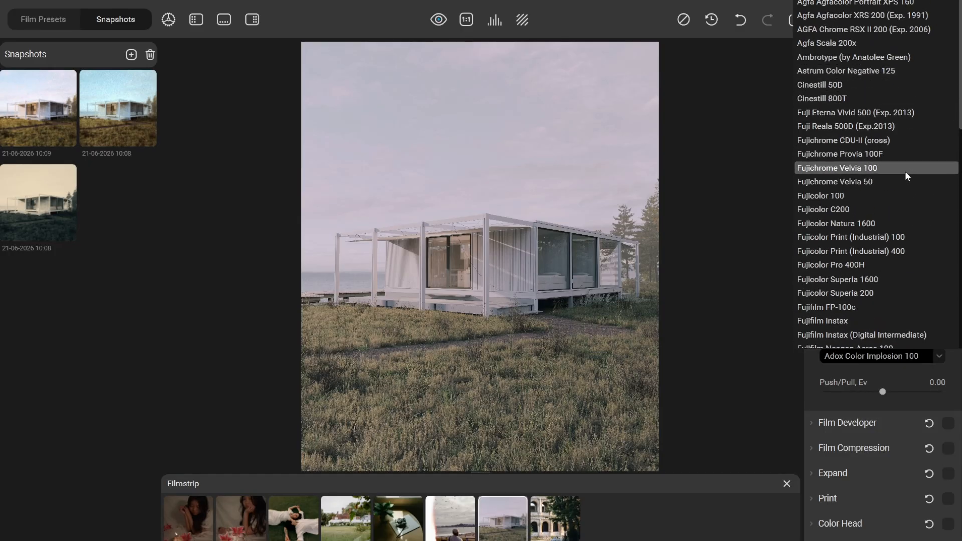
left_click(900, 192)
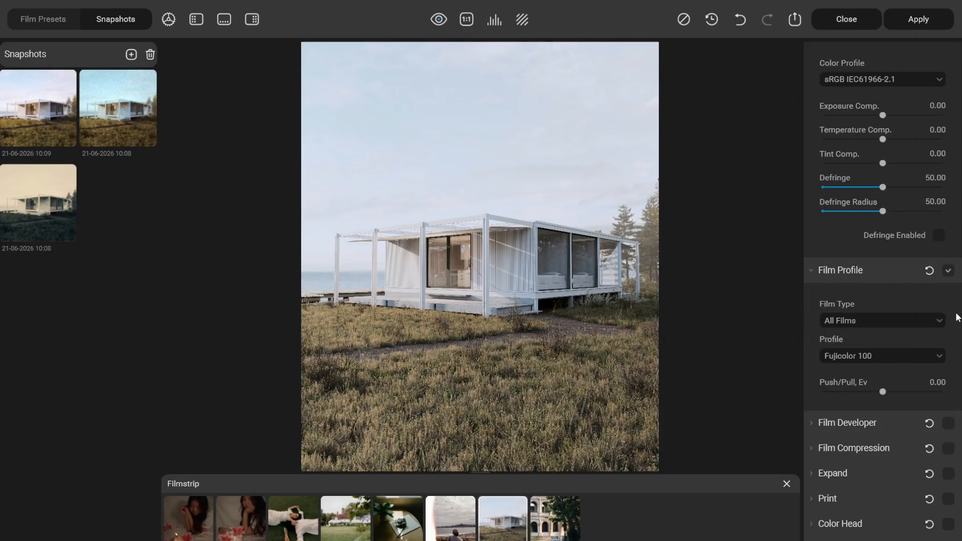
left_click(918, 319)
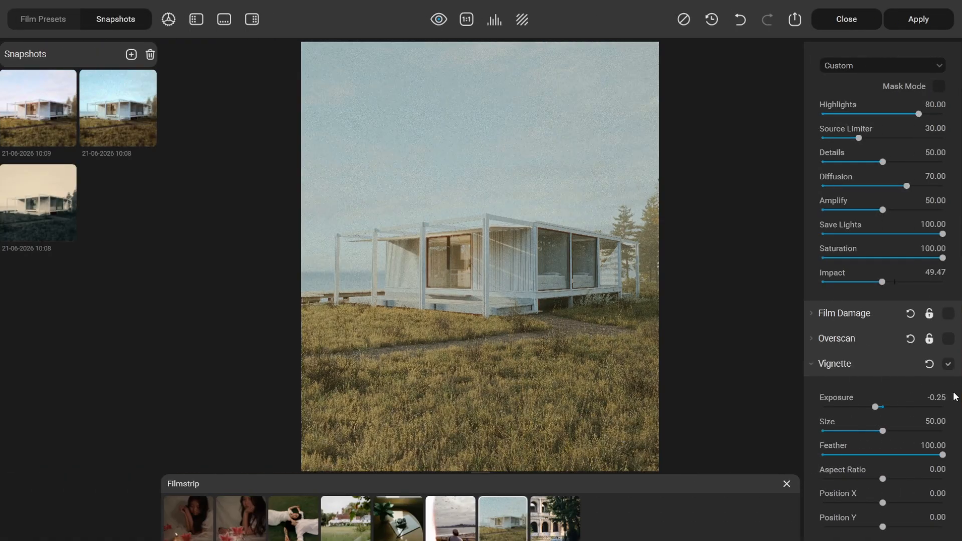
Darken the vignette to an Exposure of -0.99 and reduce its Feather to 50.
left_click_drag(880, 407, 853, 408)
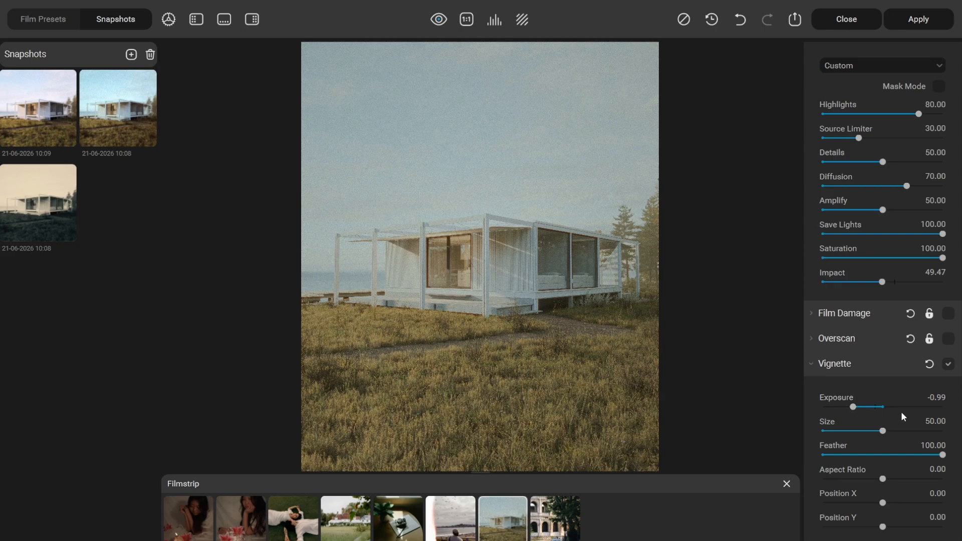
left_click(942, 455)
left_click_drag(943, 455, 882, 455)
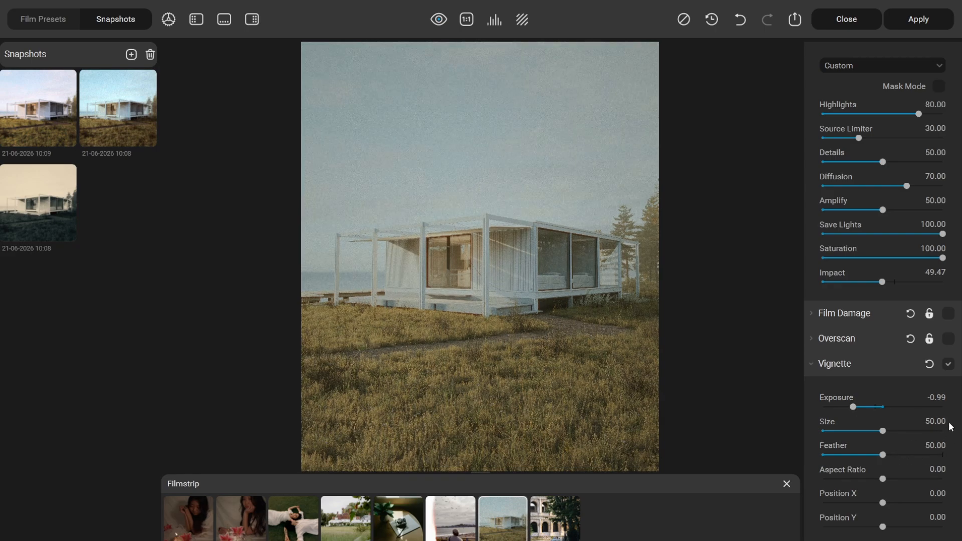